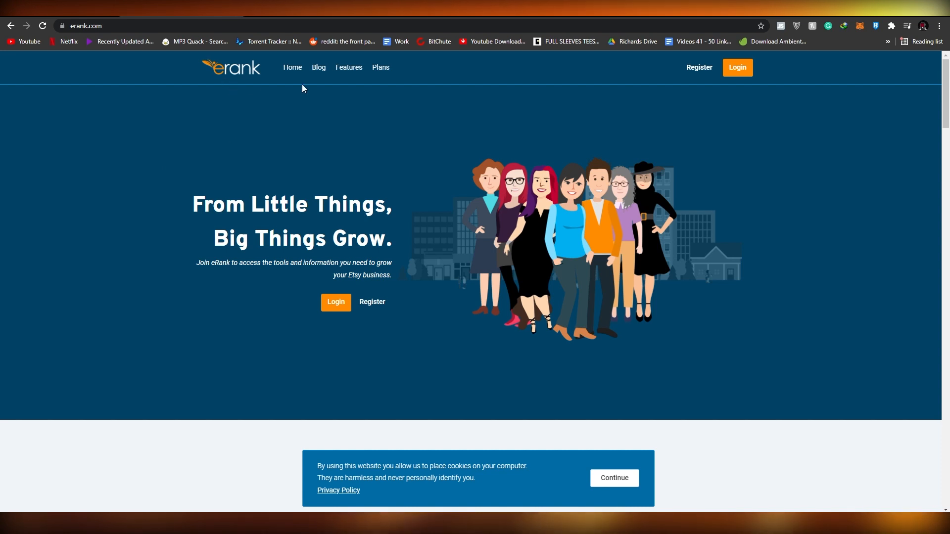
pyautogui.scroll(-3, 205, 295)
pyautogui.scroll(-3, 206, 294)
pyautogui.scroll(-3, 206, 295)
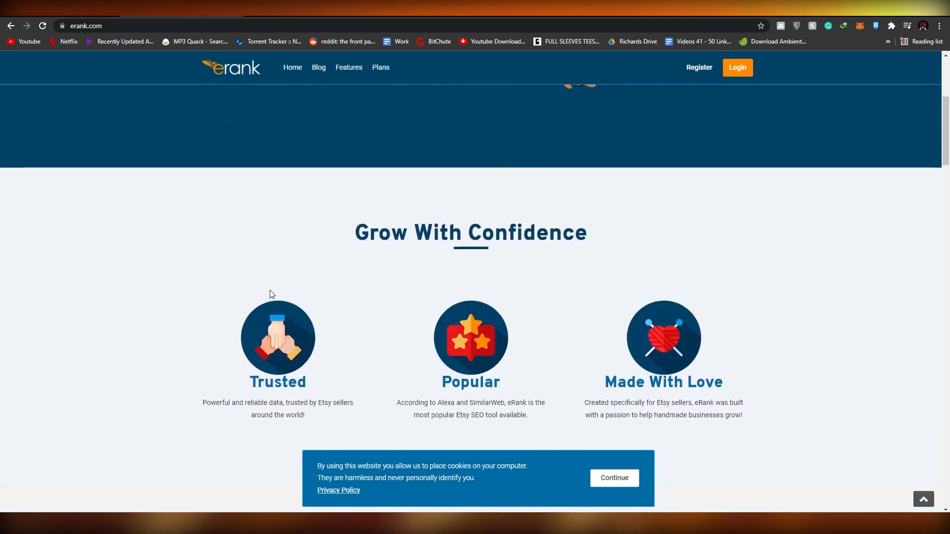
pyautogui.scroll(-2, 206, 295)
pyautogui.scroll(-3, 207, 295)
pyautogui.scroll(-2, 207, 295)
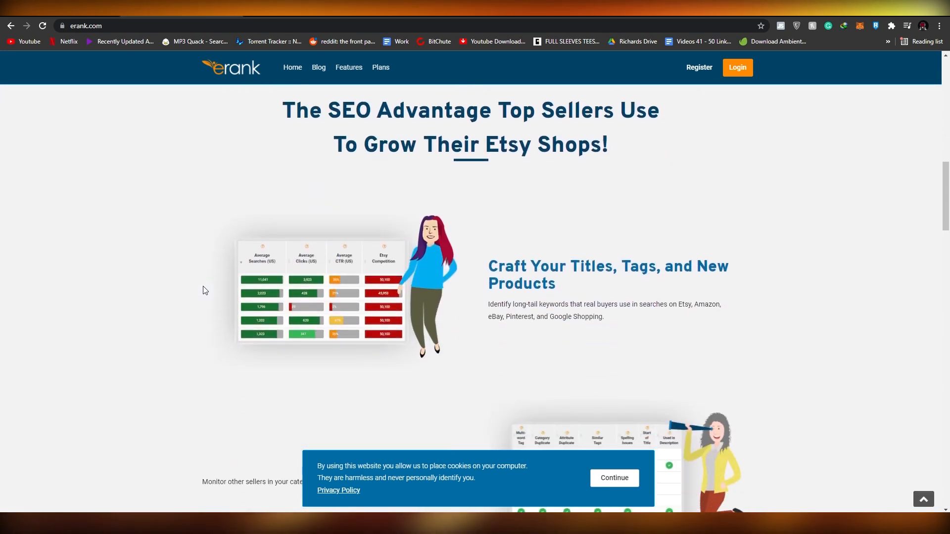
pyautogui.scroll(-3, 206, 296)
pyautogui.scroll(-2, 205, 290)
pyautogui.scroll(-5, 205, 290)
pyautogui.scroll(-2, 205, 290)
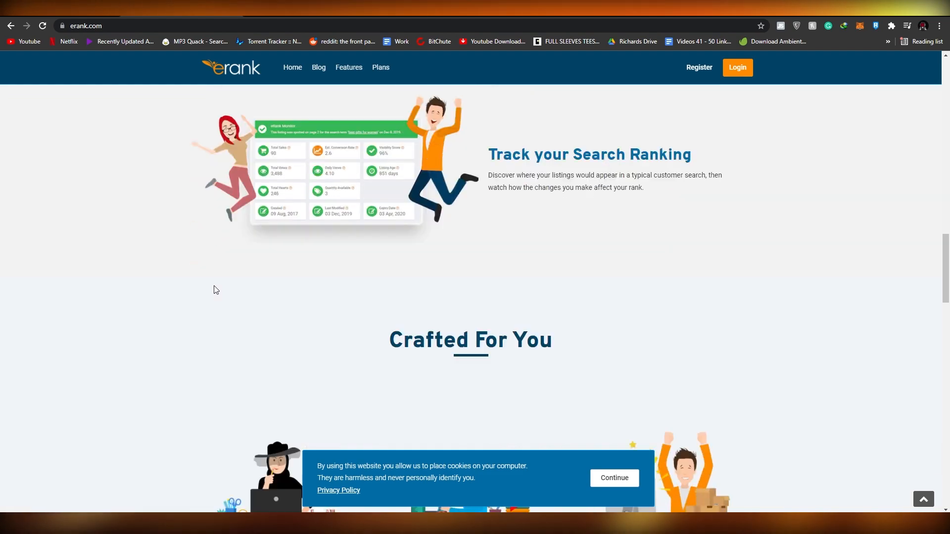
pyautogui.scroll(-3, 208, 292)
pyautogui.scroll(3, 211, 294)
pyautogui.scroll(3, 200, 297)
pyautogui.scroll(3, 193, 301)
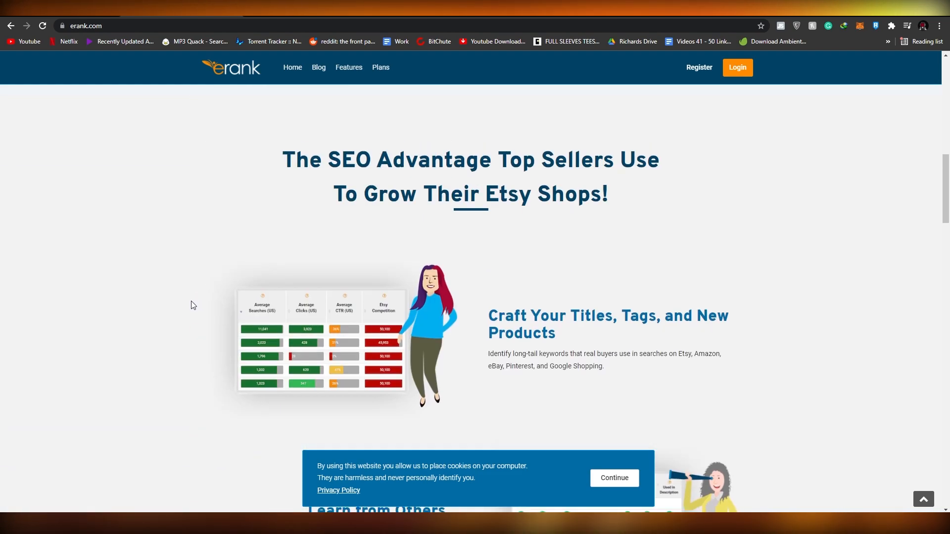
pyautogui.scroll(4, 184, 301)
pyautogui.scroll(4, 184, 301)
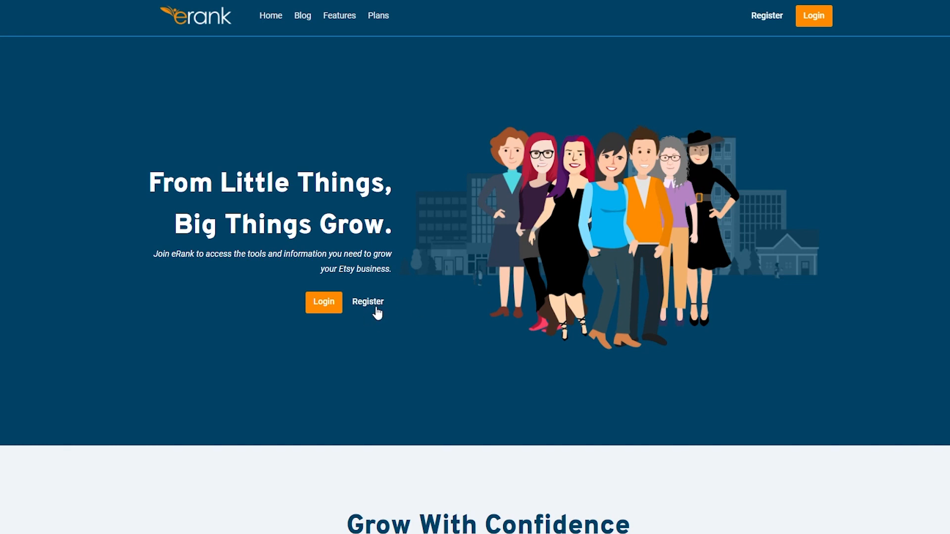
# - Register a new eRank account and note the five-minute wait for the activation email
pyautogui.click(763, 16)
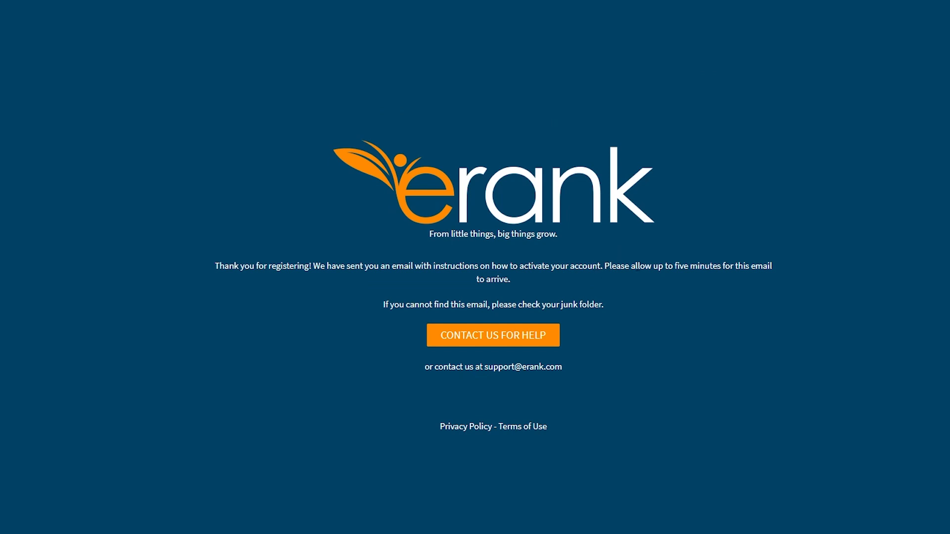
pyautogui.moveTo(675, 267); pyautogui.dragTo(719, 268)
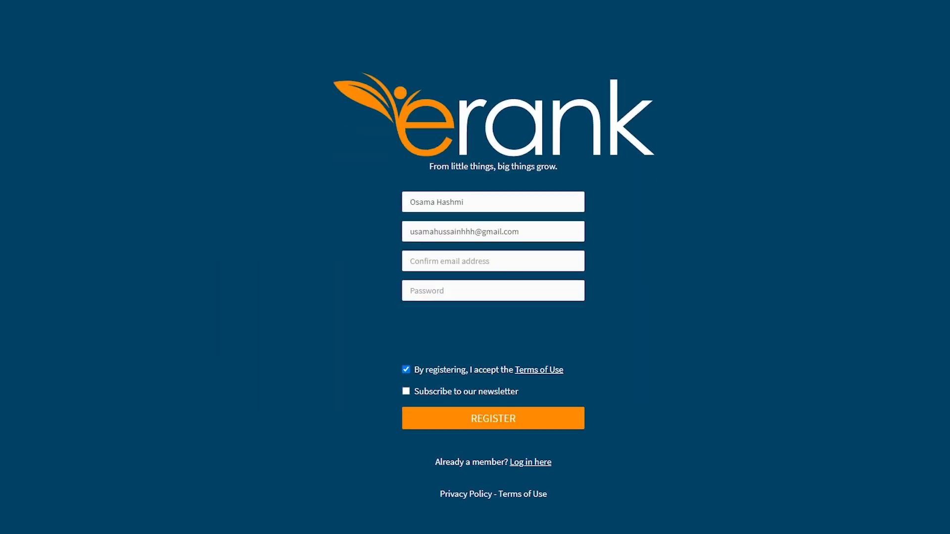
pyautogui.scroll(-10, 88, 206)
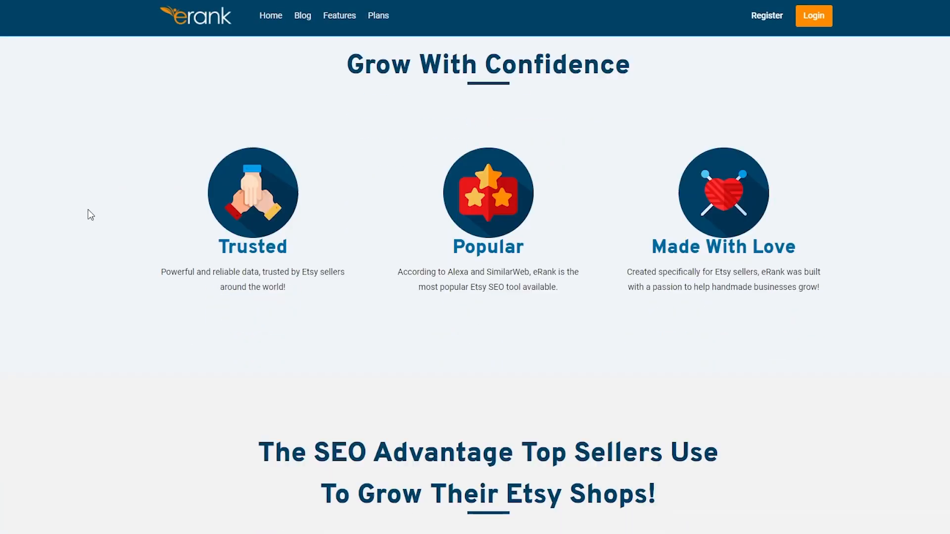
pyautogui.scroll(-5, 88, 205)
pyautogui.scroll(8, 86, 210)
pyautogui.scroll(5, 86, 210)
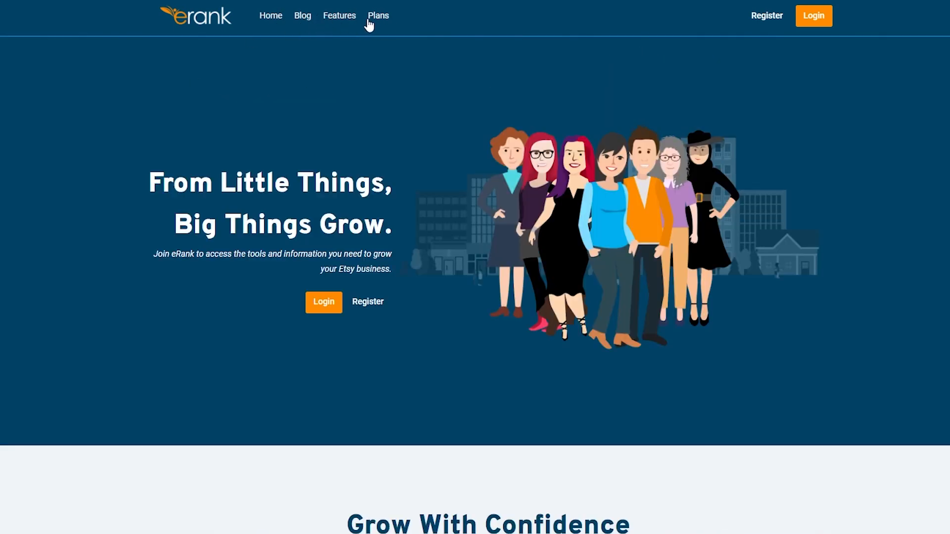
# - Browse the Features cards and go to the Keyword Explorer help article via Try It
pyautogui.click(339, 16)
pyautogui.scroll(-3, 147, 273)
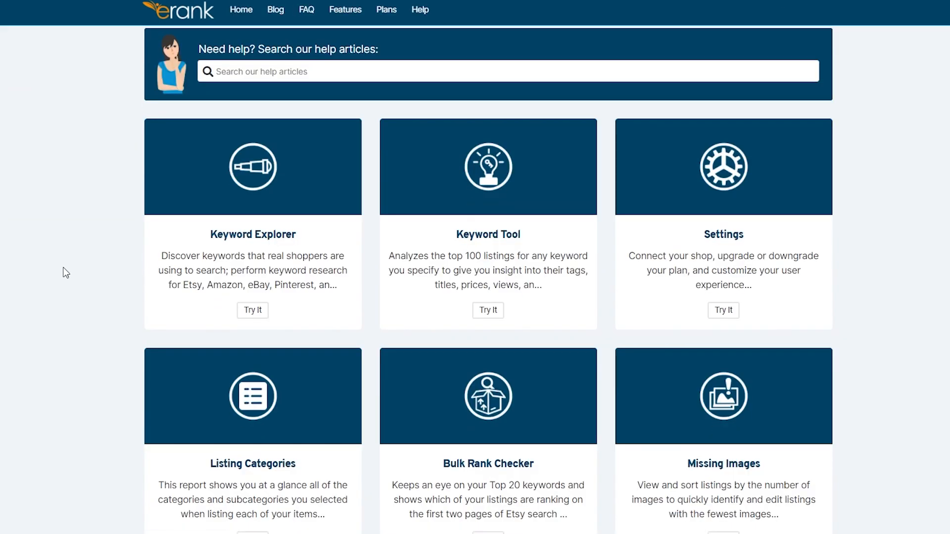
pyautogui.scroll(-2, 65, 273)
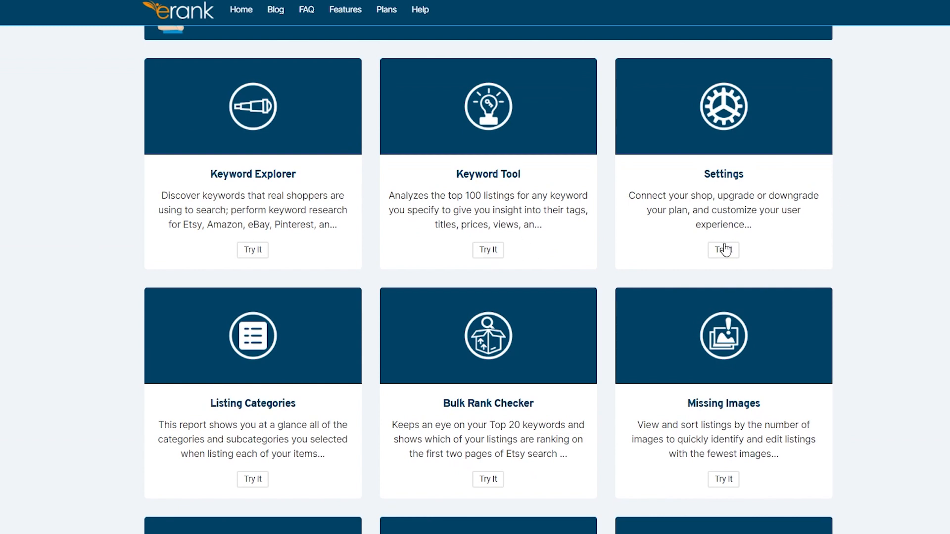
pyautogui.scroll(-3, 475, 297)
pyautogui.scroll(-2, 415, 297)
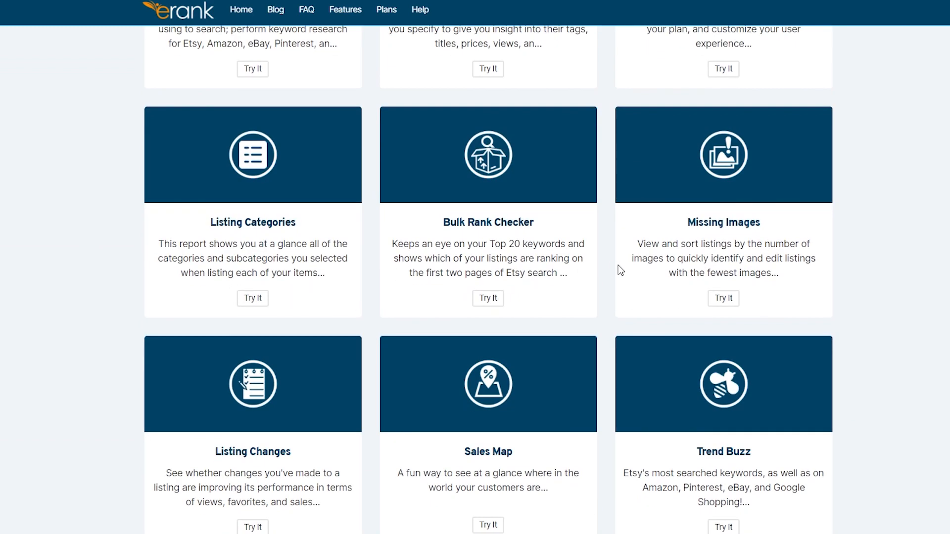
pyautogui.scroll(-3, 342, 385)
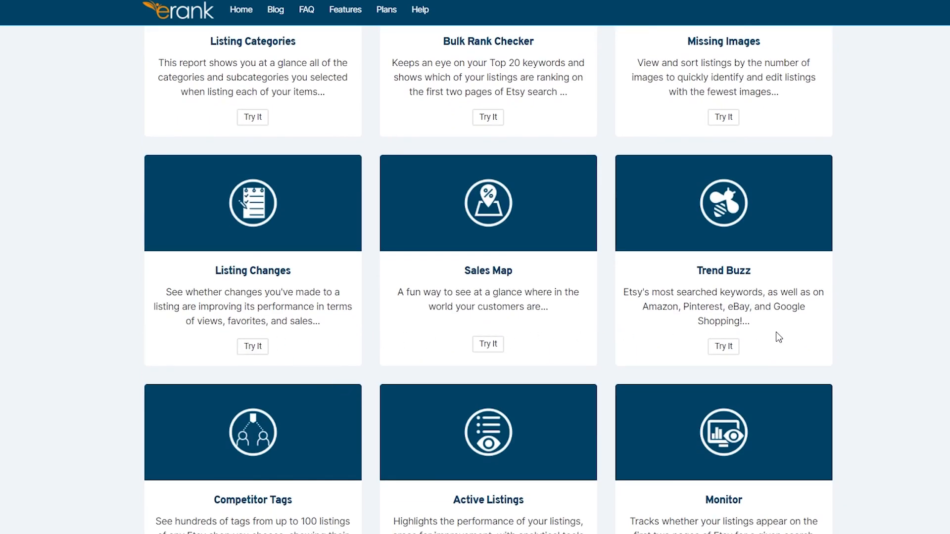
pyautogui.scroll(-3, 778, 338)
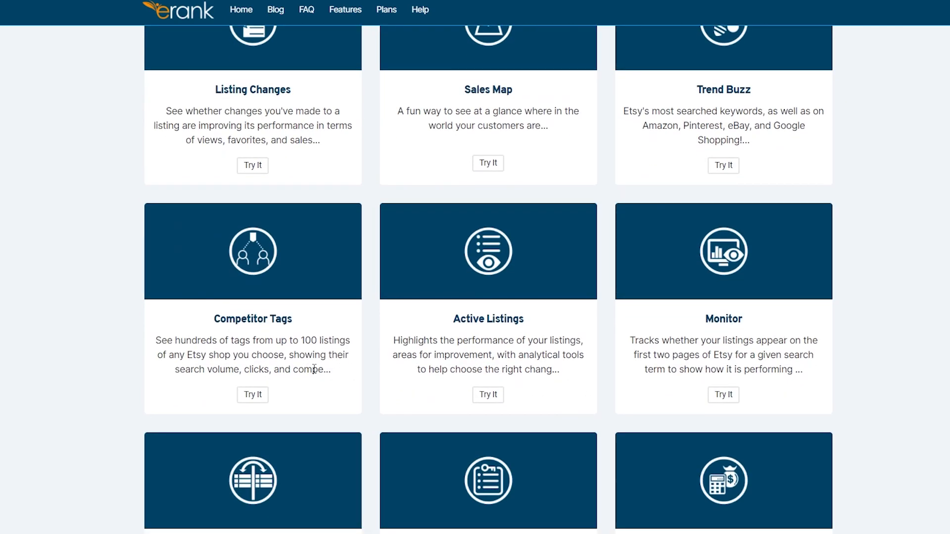
pyautogui.scroll(-4, 593, 335)
pyautogui.scroll(-5, 557, 334)
pyautogui.scroll(-5, 518, 345)
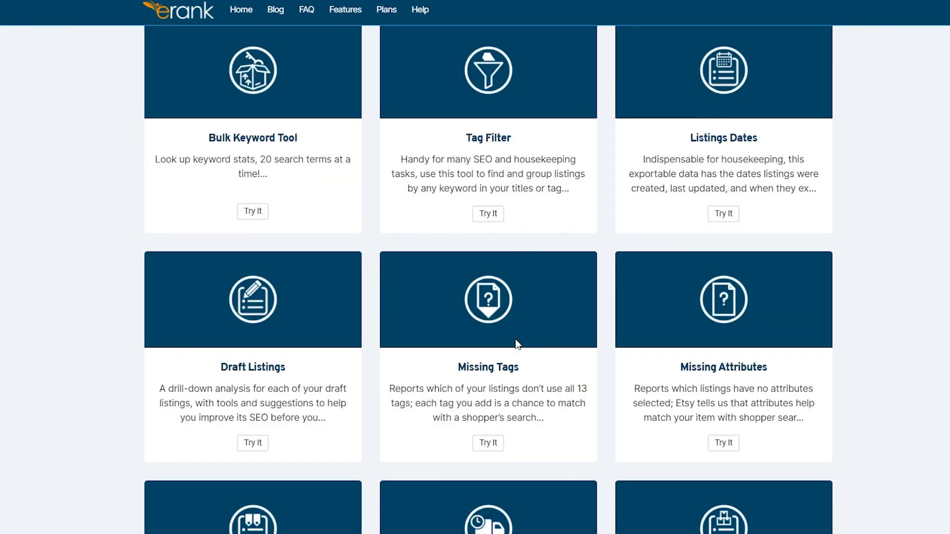
pyautogui.scroll(-5, 518, 344)
pyautogui.scroll(-5, 518, 345)
pyautogui.scroll(-4, 518, 345)
pyautogui.scroll(-3, 518, 344)
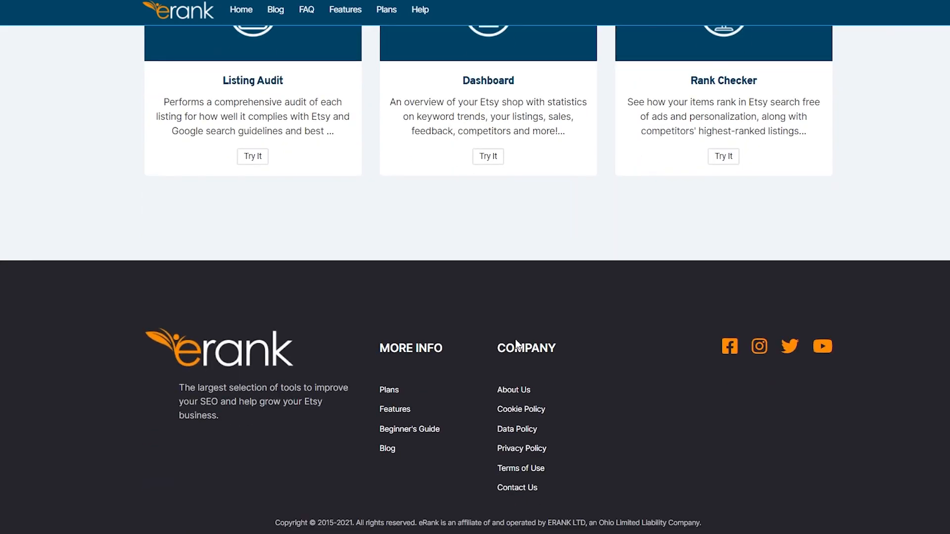
pyautogui.scroll(8, 604, 341)
pyautogui.scroll(5, 605, 341)
pyautogui.scroll(4, 604, 340)
pyautogui.scroll(5, 604, 341)
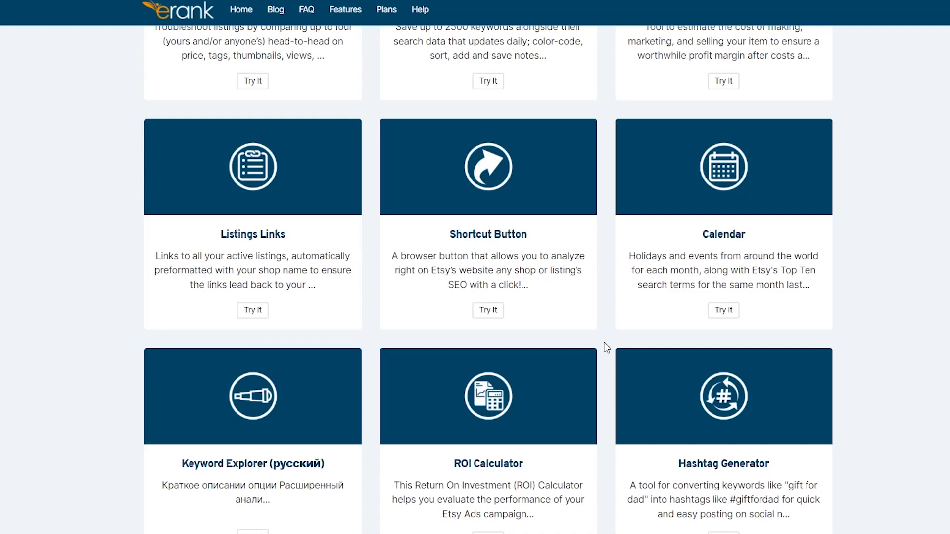
pyautogui.scroll(5, 601, 345)
pyautogui.scroll(5, 599, 349)
pyautogui.scroll(5, 599, 353)
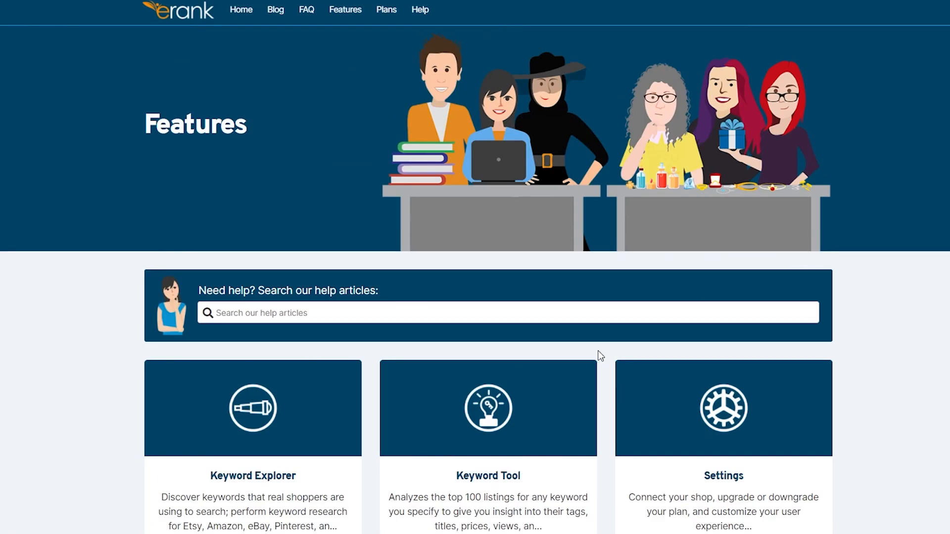
pyautogui.scroll(-4, 598, 356)
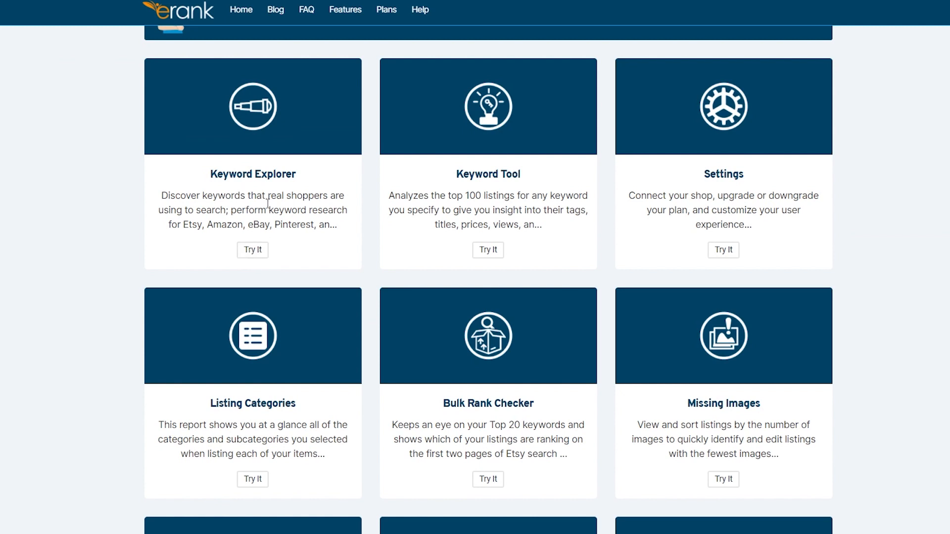
pyautogui.click(256, 249)
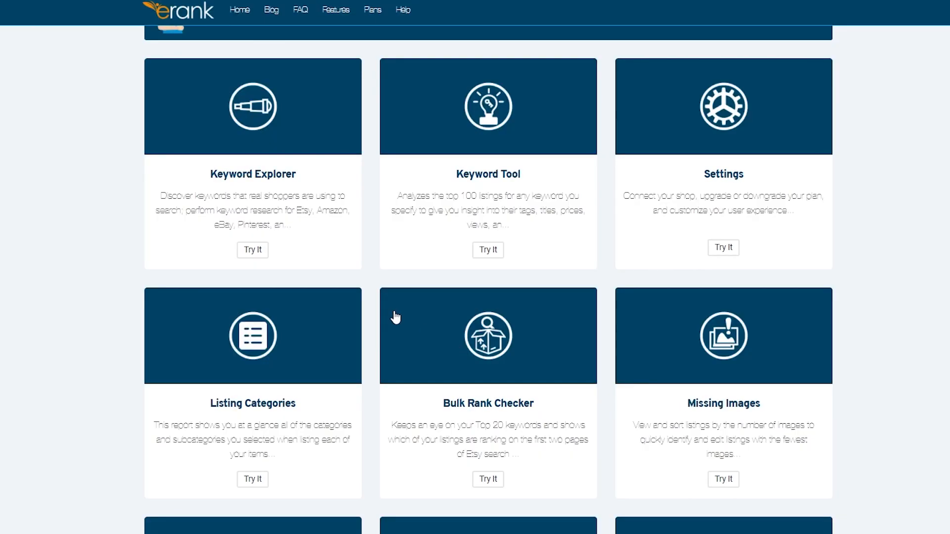
pyautogui.click(263, 176)
pyautogui.scroll(-3, 275, 254)
pyautogui.scroll(-3, 285, 281)
pyautogui.scroll(-2, 285, 280)
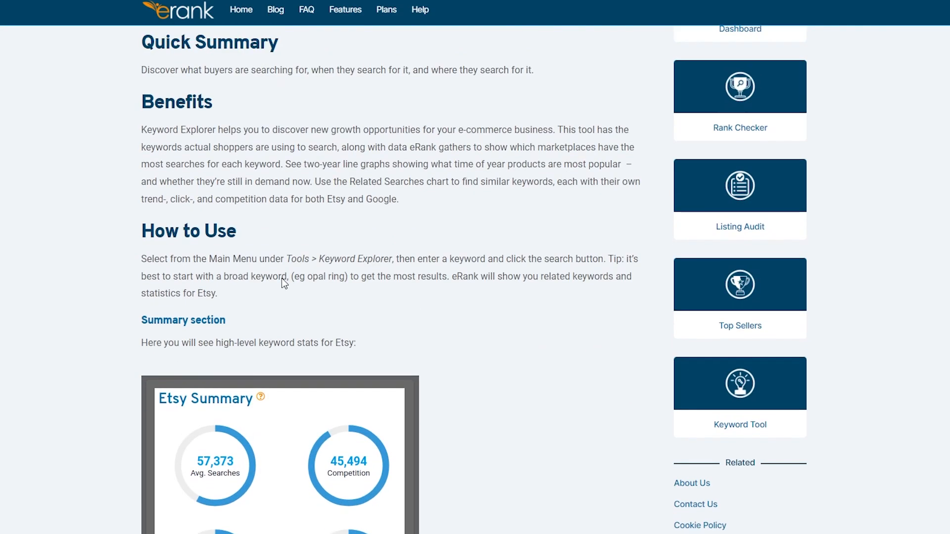
pyautogui.scroll(2, 413, 270)
pyautogui.scroll(4, 215, 307)
pyautogui.scroll(-3, 197, 334)
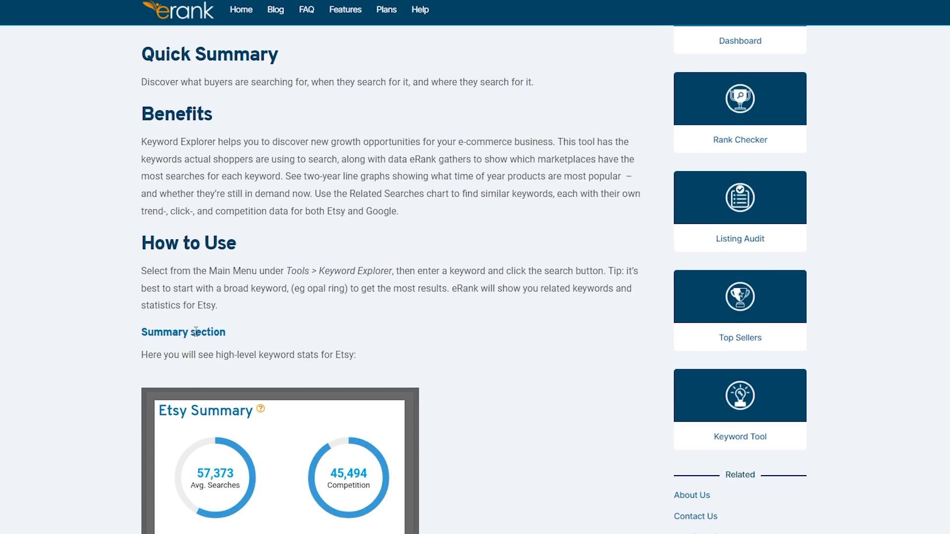
pyautogui.scroll(-1, 197, 297)
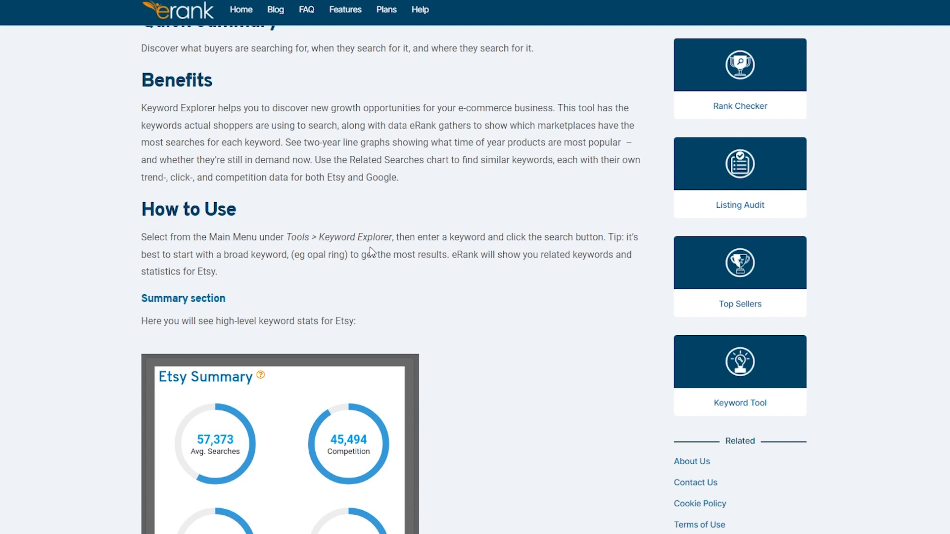
pyautogui.scroll(-1, 382, 238)
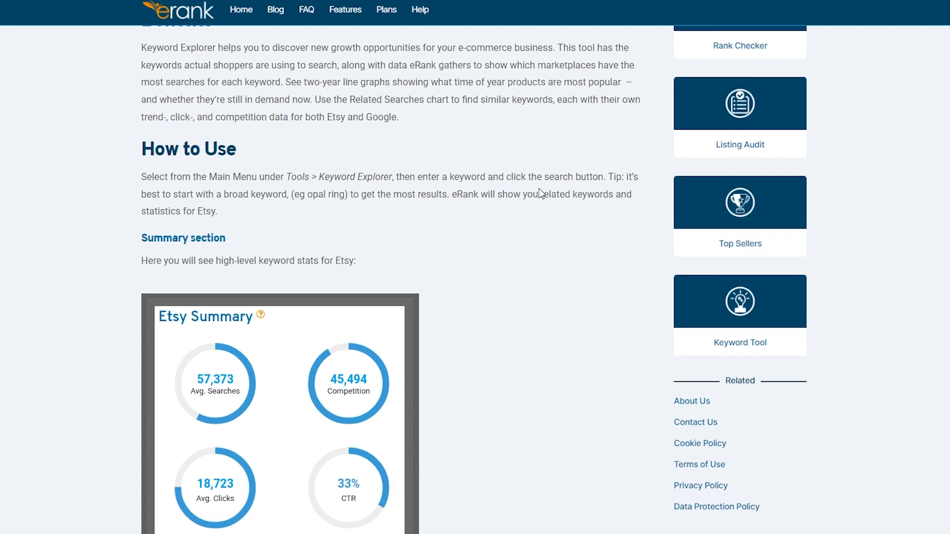
pyautogui.scroll(1, 660, 186)
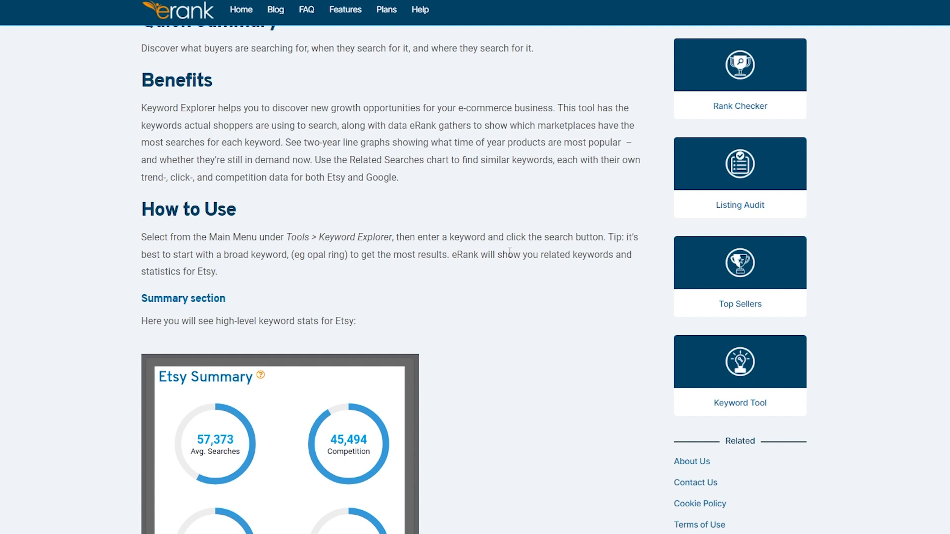
pyautogui.scroll(-2, 169, 282)
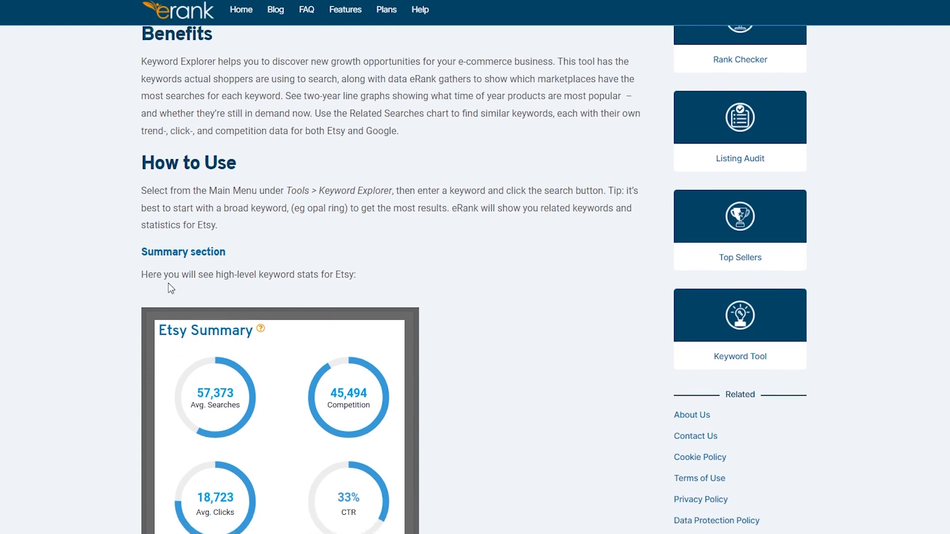
pyautogui.scroll(-1, 166, 281)
pyautogui.scroll(-2, 167, 281)
pyautogui.scroll(-1, 167, 281)
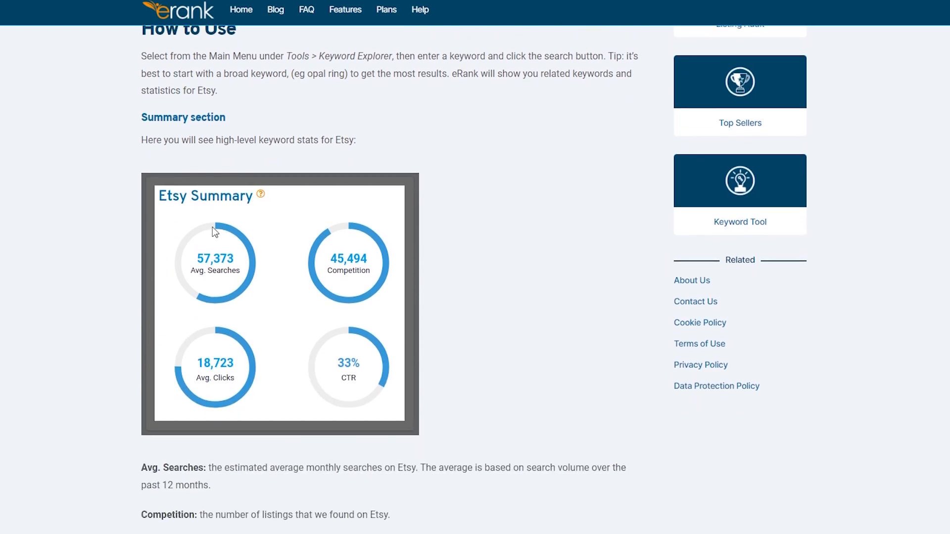
pyautogui.scroll(-1, 199, 212)
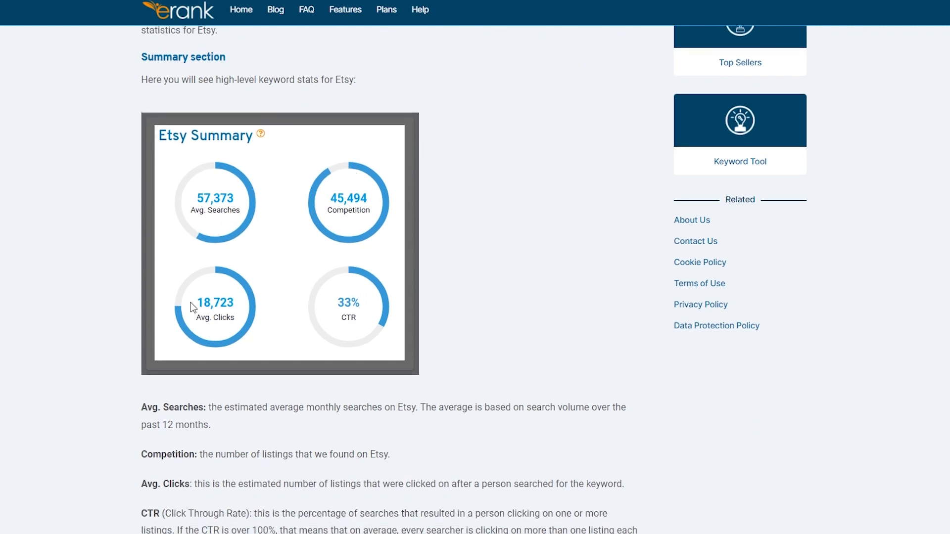
pyautogui.scroll(-2, 312, 327)
pyautogui.scroll(-2, 348, 339)
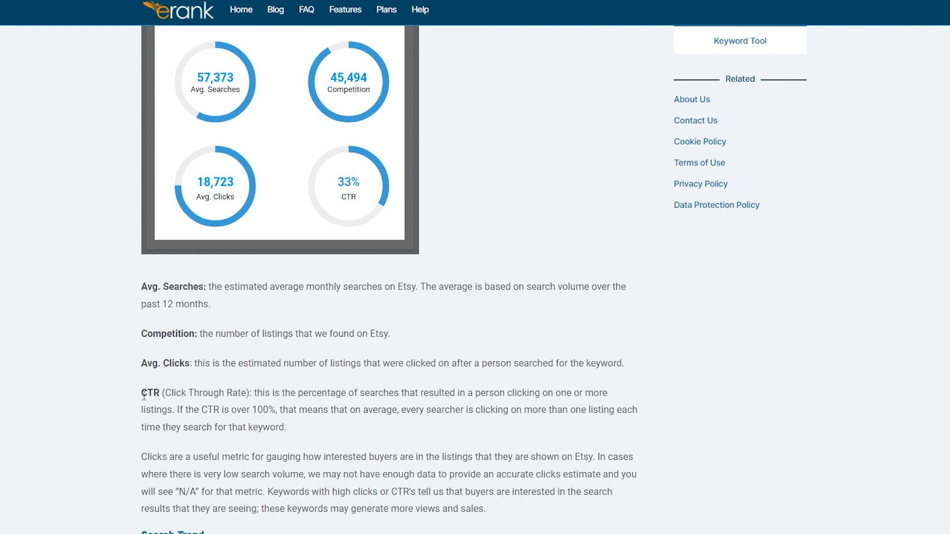
pyautogui.moveTo(141, 394); pyautogui.dragTo(162, 393)
pyautogui.click(240, 428)
pyautogui.scroll(-3, 588, 378)
pyautogui.scroll(6, 371, 297)
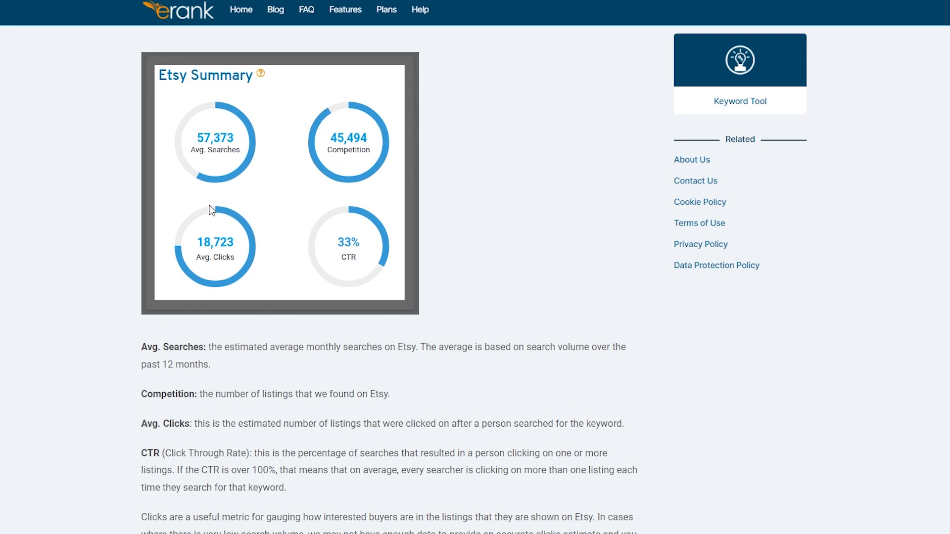
pyautogui.scroll(-3, 334, 282)
pyautogui.scroll(2, 356, 297)
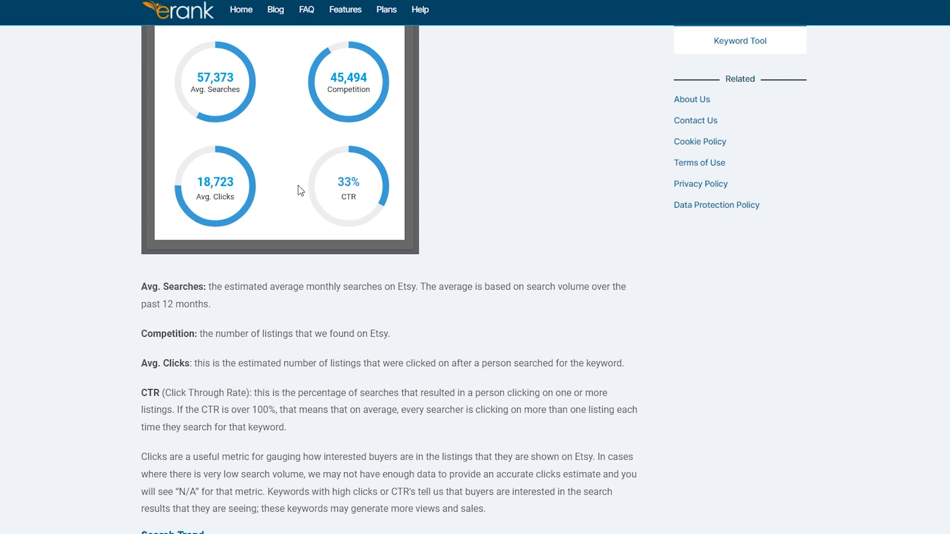
pyautogui.scroll(-5, 297, 184)
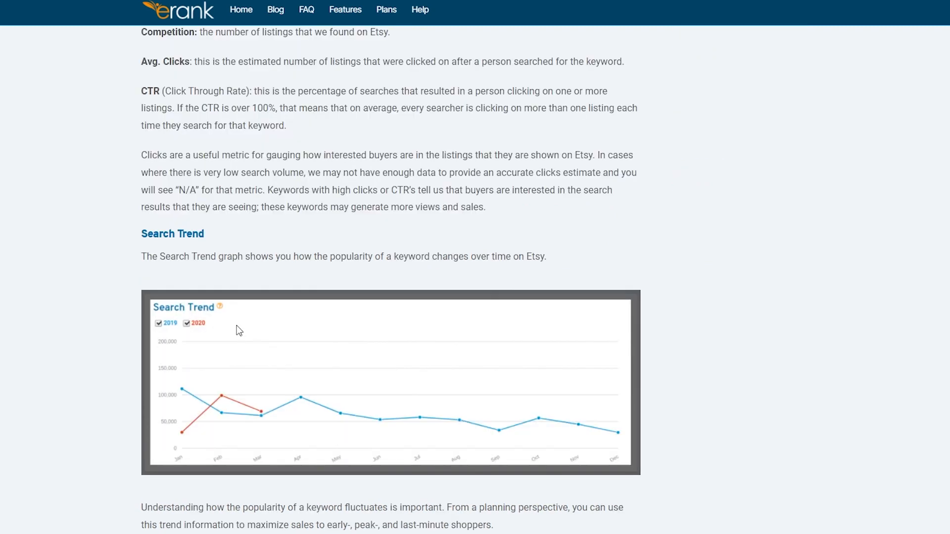
pyautogui.scroll(-5, 238, 297)
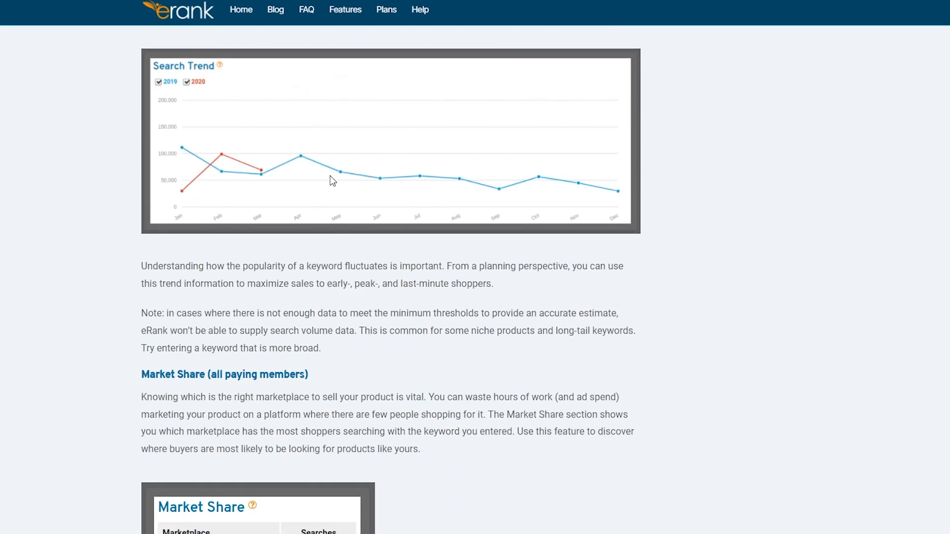
pyautogui.scroll(-1, 638, 194)
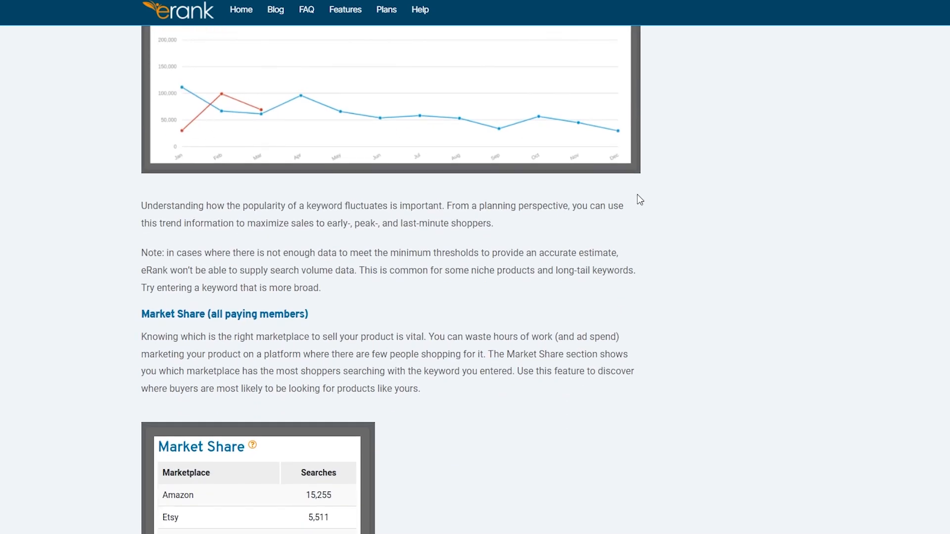
pyautogui.scroll(-4, 638, 194)
pyautogui.scroll(-2, 334, 349)
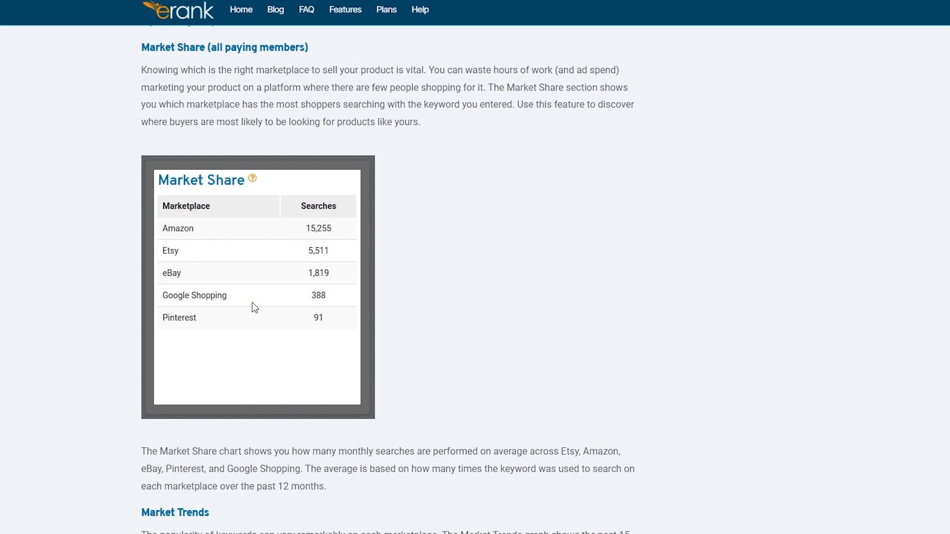
pyautogui.scroll(-5, 253, 304)
pyautogui.scroll(-4, 254, 304)
pyautogui.scroll(-4, 405, 269)
pyautogui.scroll(-4, 302, 280)
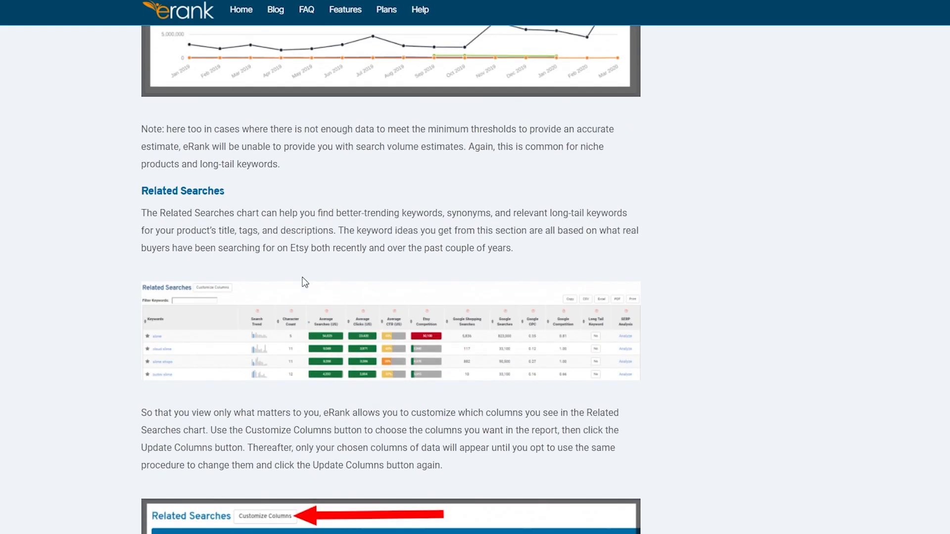
pyautogui.scroll(-3, 303, 281)
pyautogui.scroll(4, 303, 280)
pyautogui.scroll(6, 271, 327)
pyautogui.scroll(5, 272, 327)
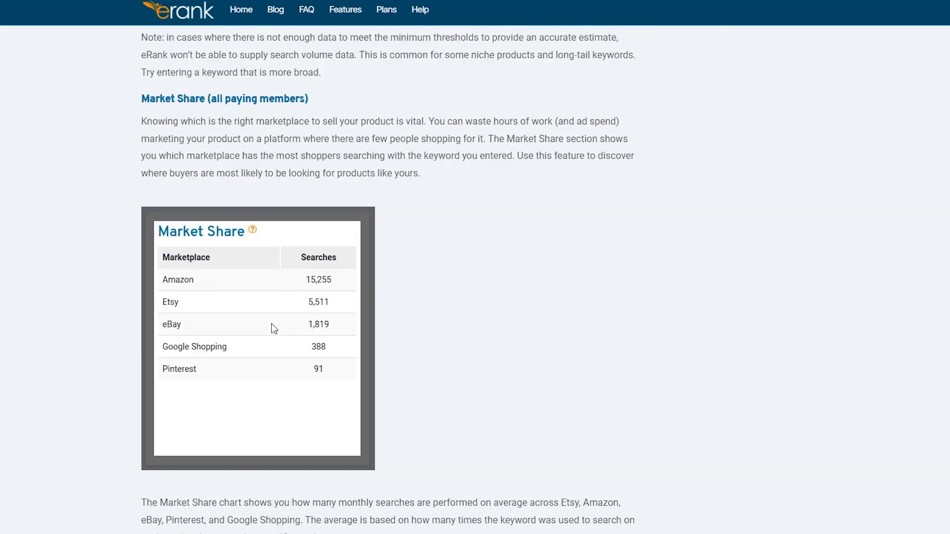
pyautogui.scroll(6, 271, 327)
pyautogui.scroll(3, 281, 313)
pyautogui.scroll(6, 281, 313)
pyautogui.scroll(5, 281, 313)
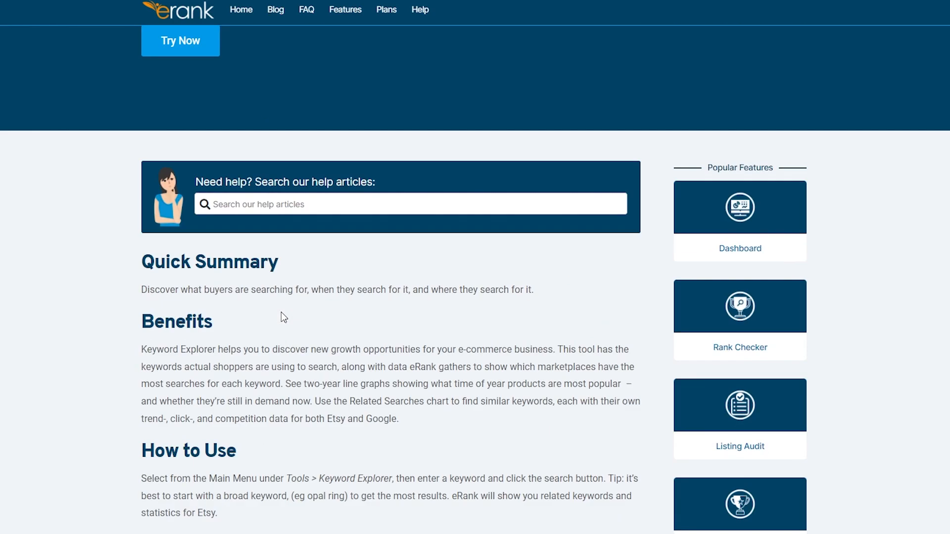
pyautogui.scroll(2, 282, 312)
pyautogui.scroll(-1, 281, 313)
pyautogui.scroll(-5, 376, 421)
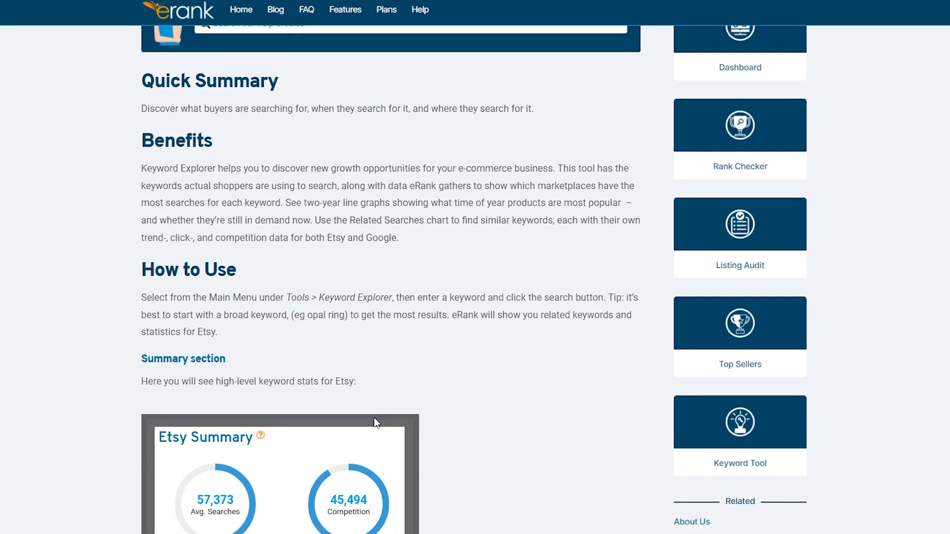
pyautogui.scroll(-3, 376, 421)
pyautogui.scroll(5, 375, 421)
pyautogui.scroll(-10, 269, 425)
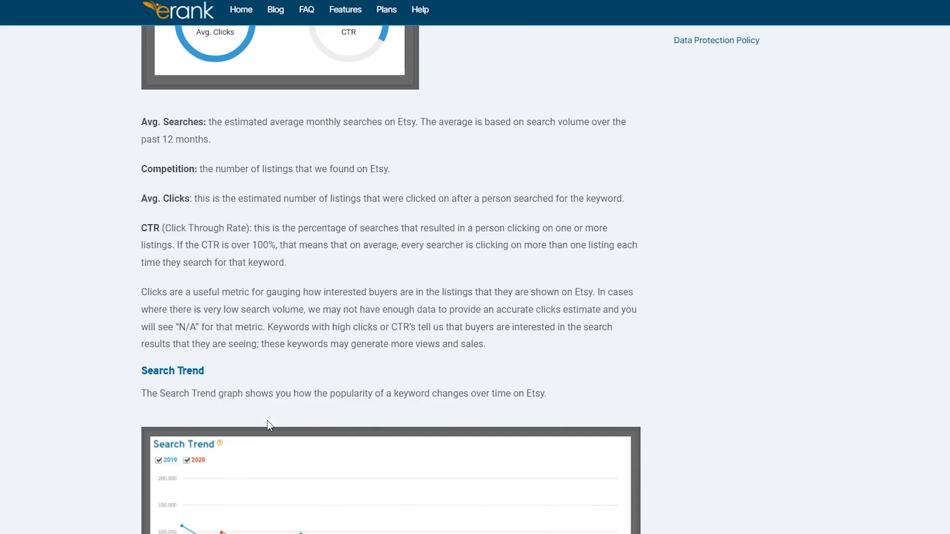
pyautogui.scroll(10, 269, 421)
pyautogui.scroll(-5, 269, 421)
pyautogui.scroll(-5, 290, 416)
pyautogui.scroll(-5, 290, 389)
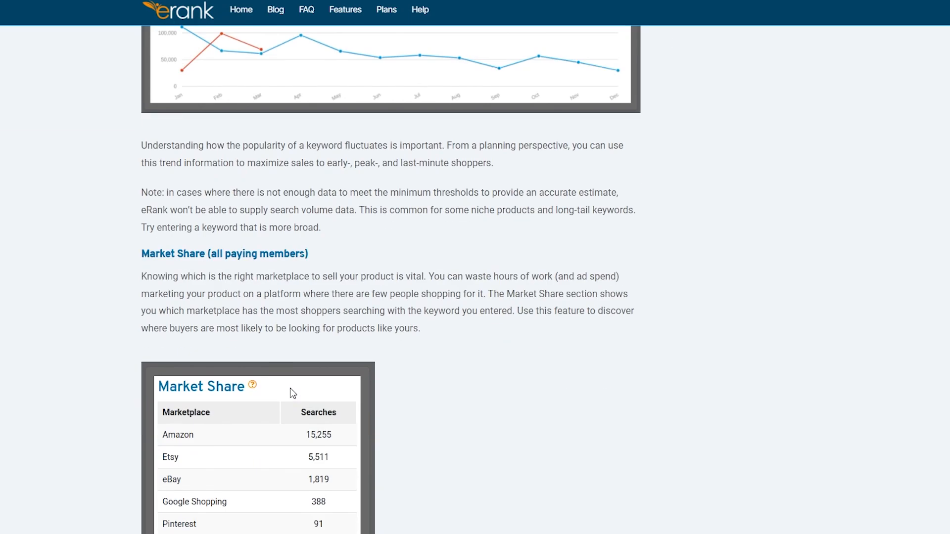
pyautogui.scroll(-4, 290, 389)
pyautogui.scroll(-3, 300, 371)
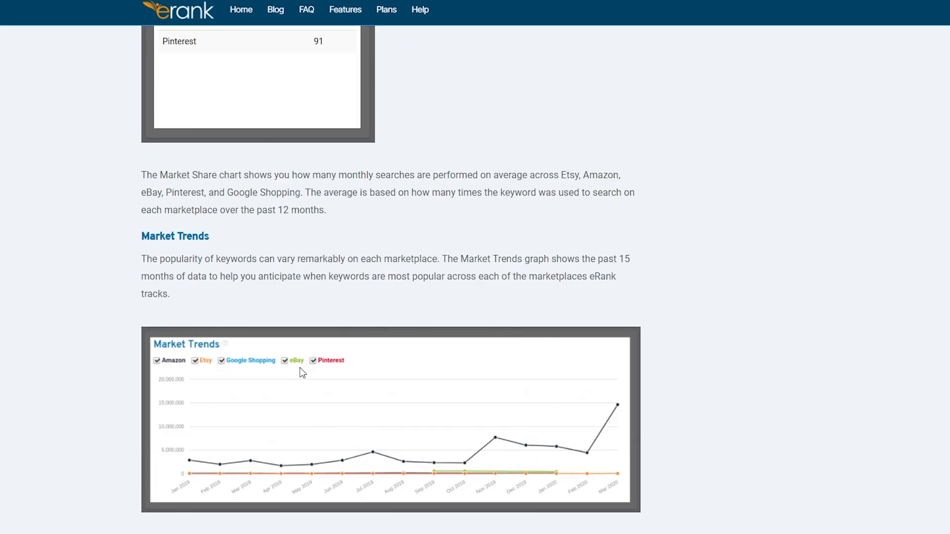
pyautogui.scroll(-4, 300, 367)
pyautogui.scroll(-5, 300, 367)
pyautogui.scroll(-6, 300, 368)
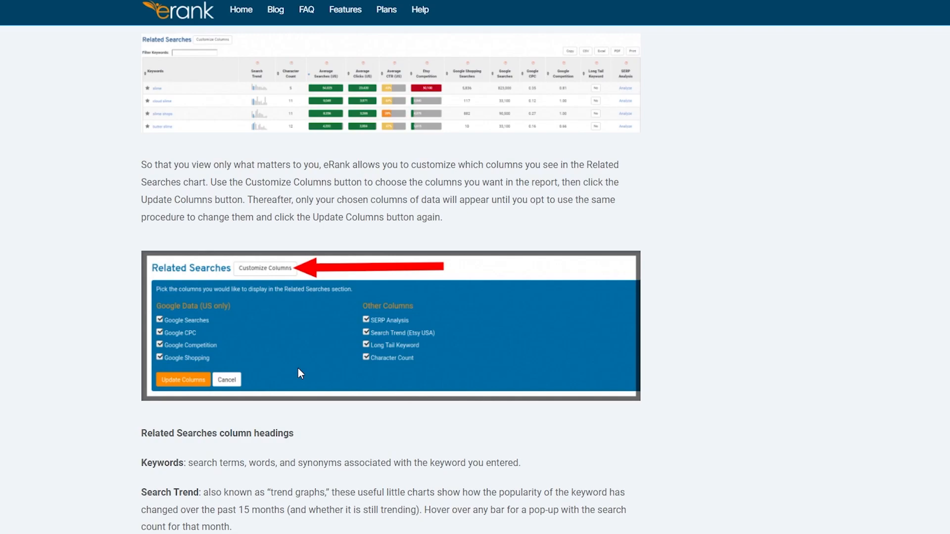
pyautogui.scroll(-3, 298, 369)
pyautogui.scroll(4, 289, 393)
pyautogui.scroll(-3, 289, 394)
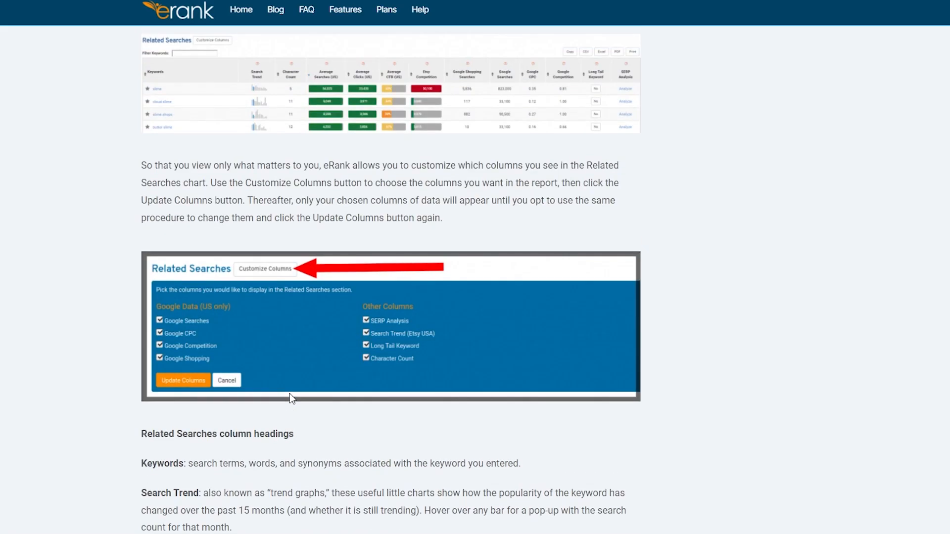
pyautogui.scroll(4, 290, 393)
pyautogui.scroll(6, 289, 394)
pyautogui.scroll(3, 290, 394)
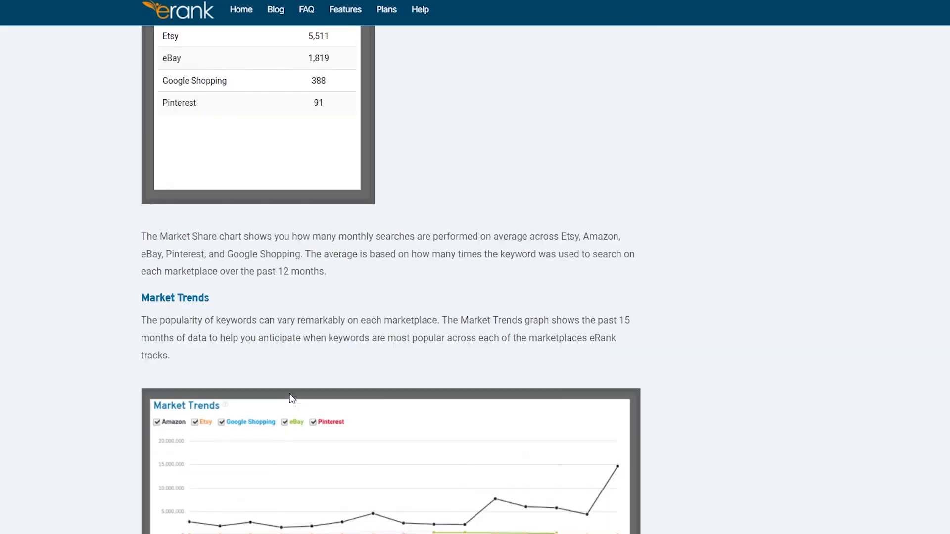
pyautogui.scroll(6, 290, 394)
pyautogui.scroll(3, 289, 394)
pyautogui.scroll(4, 290, 393)
pyautogui.scroll(6, 289, 393)
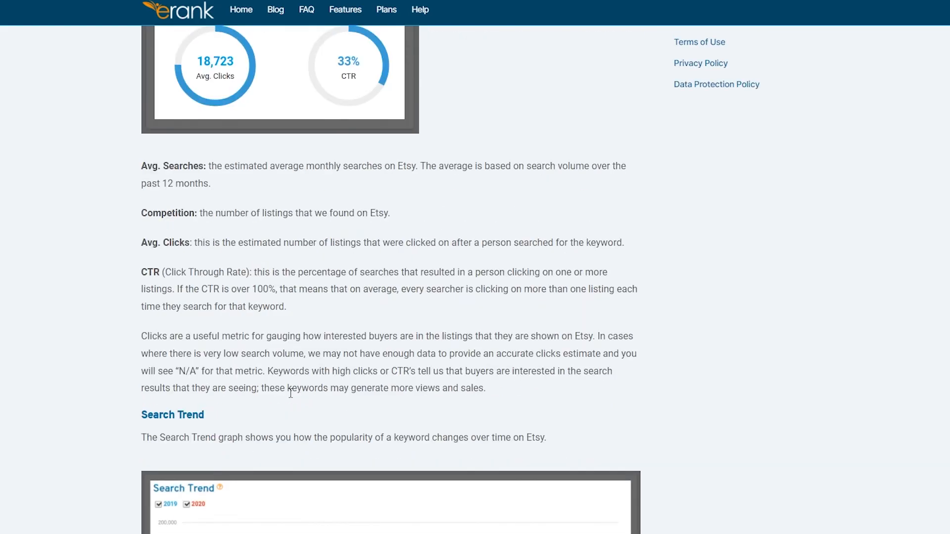
pyautogui.scroll(6, 290, 393)
pyautogui.scroll(4, 290, 394)
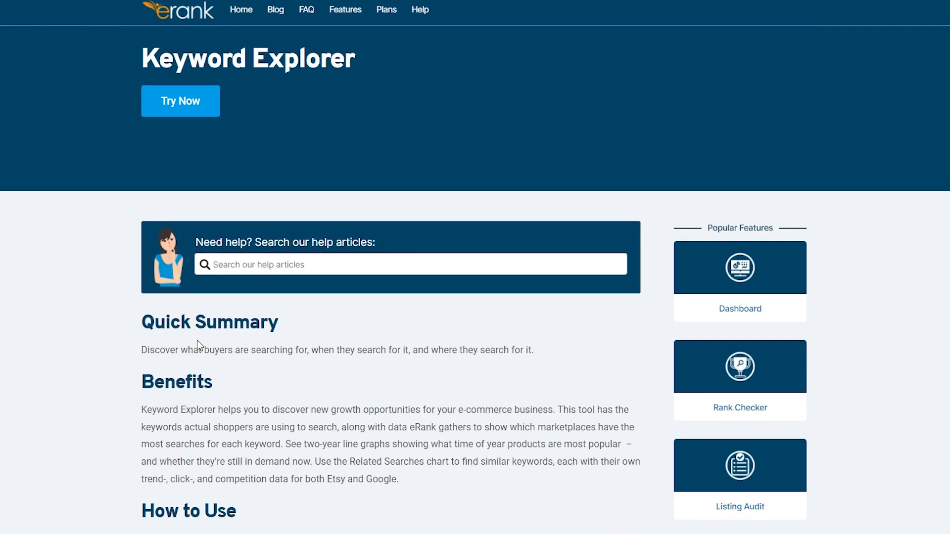
pyautogui.scroll(1, 197, 341)
pyautogui.scroll(-2, 197, 339)
pyautogui.scroll(-1, 197, 340)
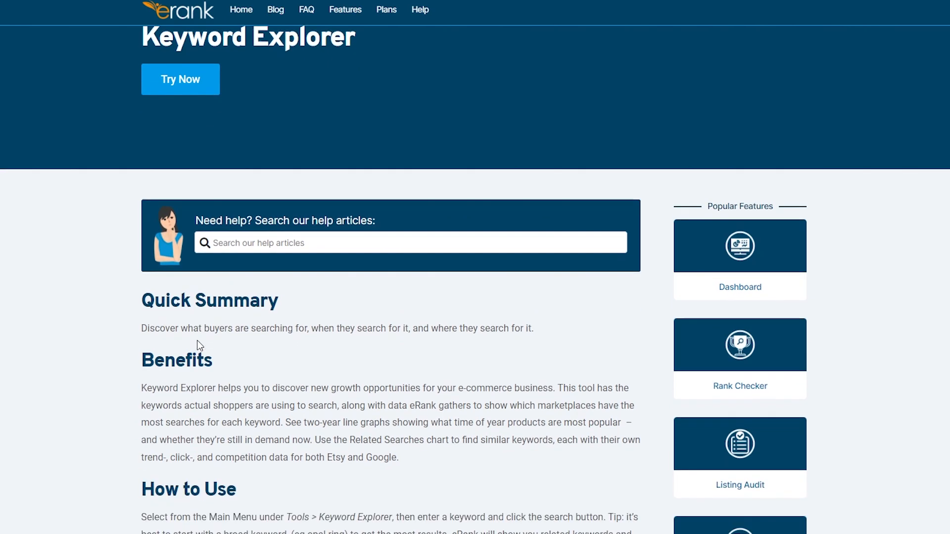
pyautogui.scroll(-2, 197, 340)
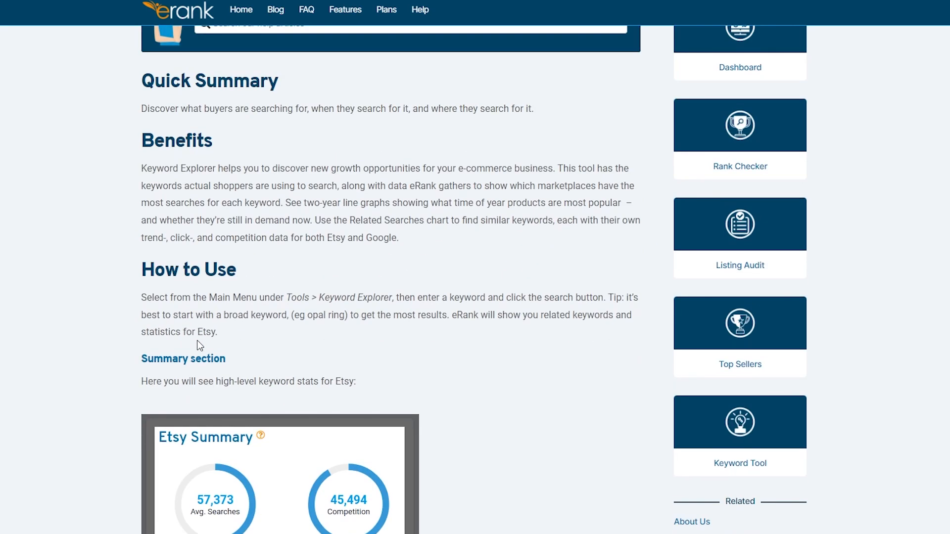
pyautogui.scroll(-4, 199, 344)
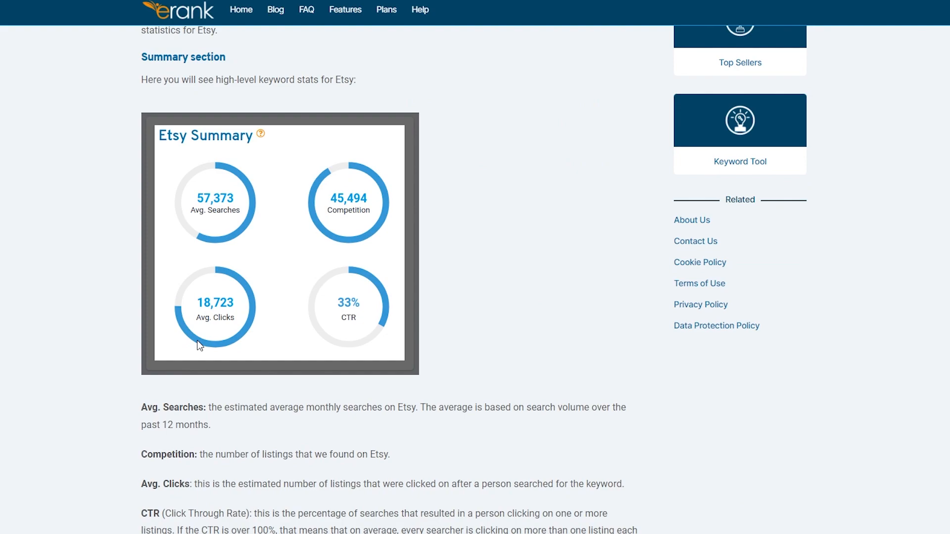
pyautogui.scroll(-4, 197, 340)
pyautogui.scroll(-3, 196, 340)
pyautogui.scroll(2, 197, 341)
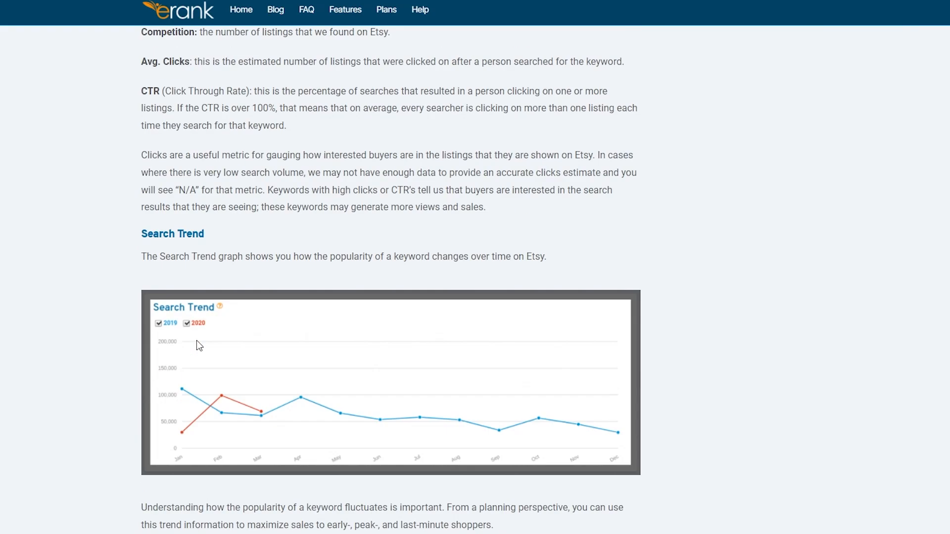
pyautogui.scroll(2, 197, 341)
pyautogui.scroll(10, 197, 341)
pyautogui.scroll(2, 196, 341)
pyautogui.scroll(-6, 196, 341)
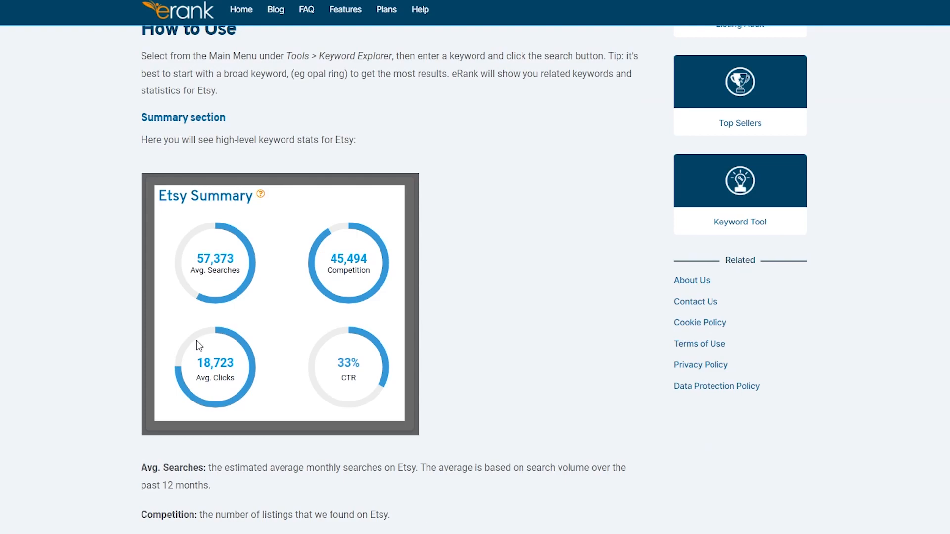
pyautogui.scroll(-3, 196, 340)
pyautogui.scroll(-6, 196, 340)
pyautogui.scroll(-4, 197, 341)
pyautogui.scroll(-3, 197, 341)
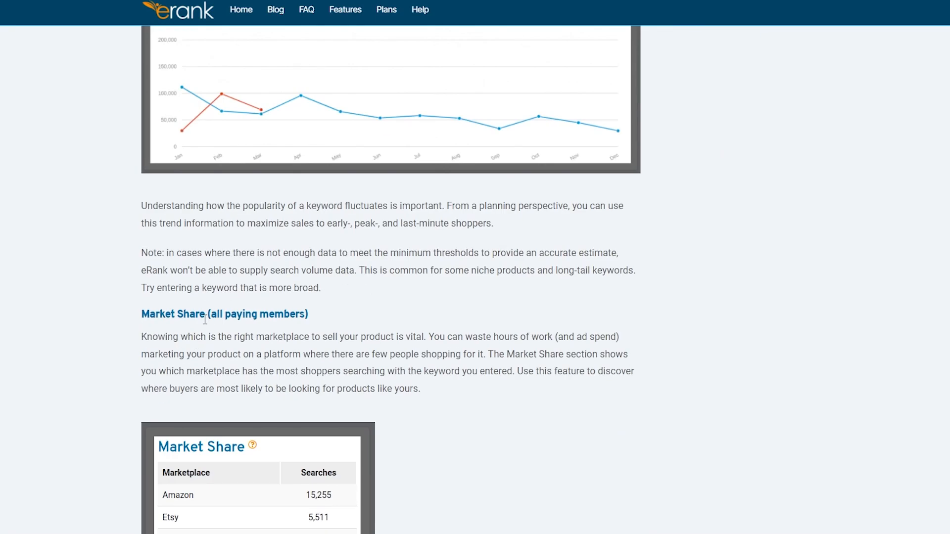
pyautogui.scroll(5, 287, 203)
pyautogui.scroll(-3, 226, 242)
pyautogui.scroll(1, 227, 243)
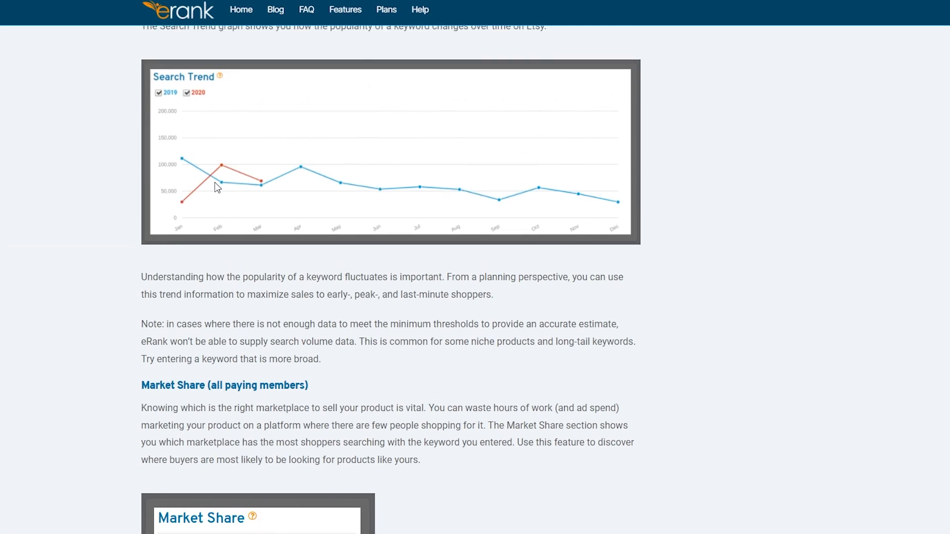
pyautogui.scroll(8, 254, 212)
pyautogui.scroll(3, 326, 179)
pyautogui.scroll(2, 325, 178)
pyautogui.scroll(-5, 219, 350)
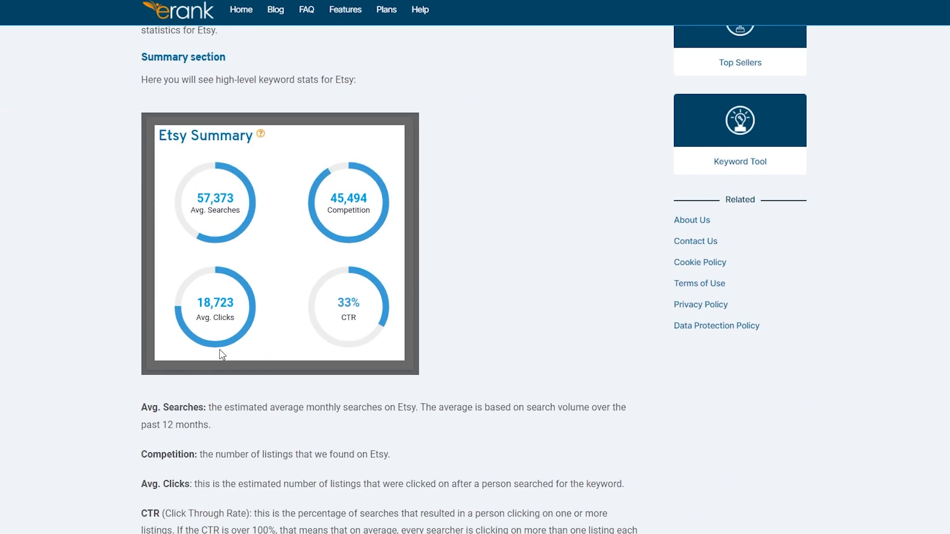
pyautogui.scroll(-5, 219, 349)
pyautogui.scroll(-2, 218, 350)
pyautogui.scroll(5, 231, 173)
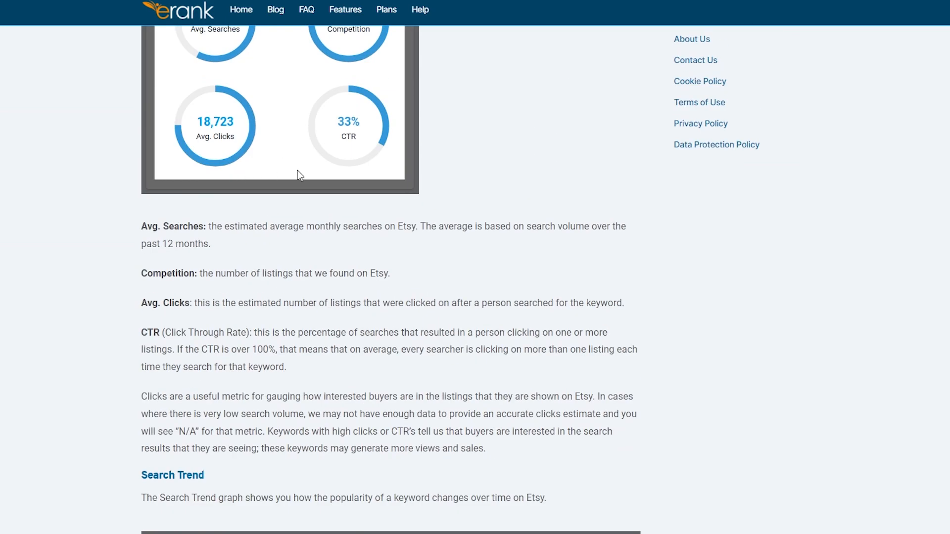
pyautogui.scroll(3, 298, 171)
pyautogui.scroll(2, 298, 170)
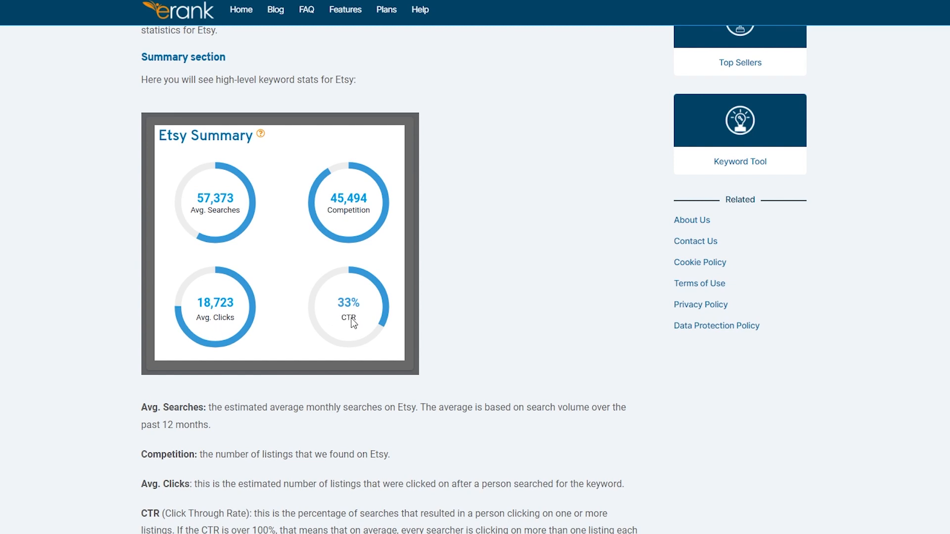
pyautogui.scroll(-2, 352, 322)
pyautogui.scroll(-1, 352, 323)
pyautogui.scroll(3, 353, 323)
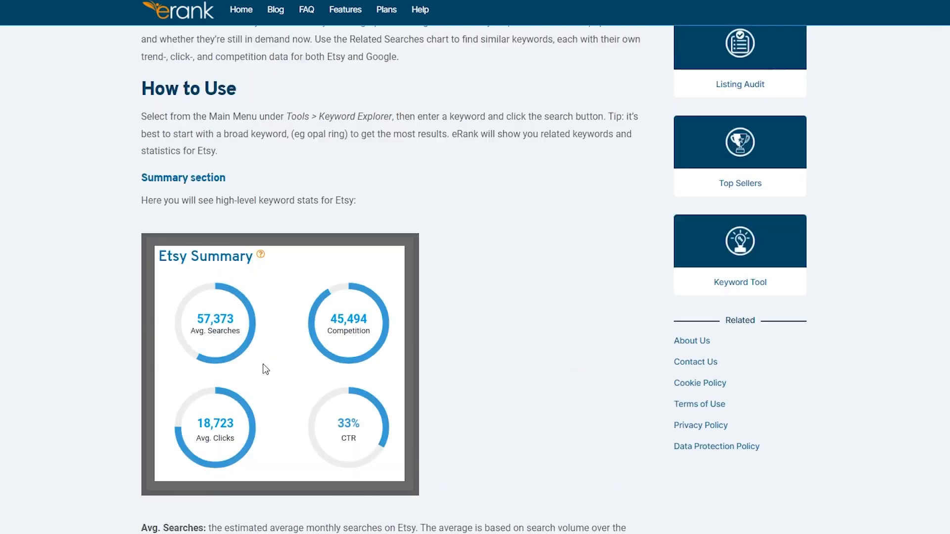
pyautogui.scroll(-3, 317, 395)
pyautogui.scroll(-6, 317, 394)
pyautogui.scroll(-6, 317, 395)
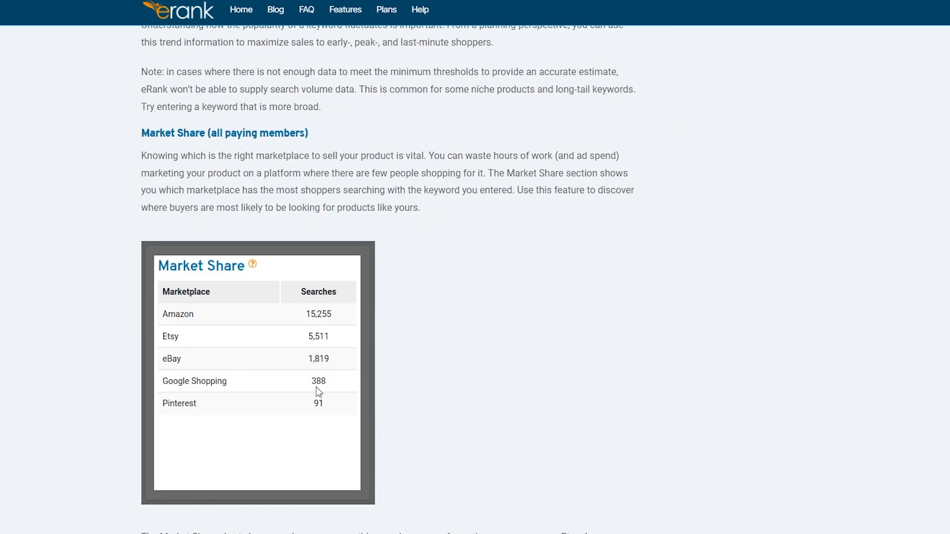
pyautogui.scroll(2, 290, 374)
pyautogui.scroll(1, 184, 198)
pyautogui.scroll(-2, 184, 198)
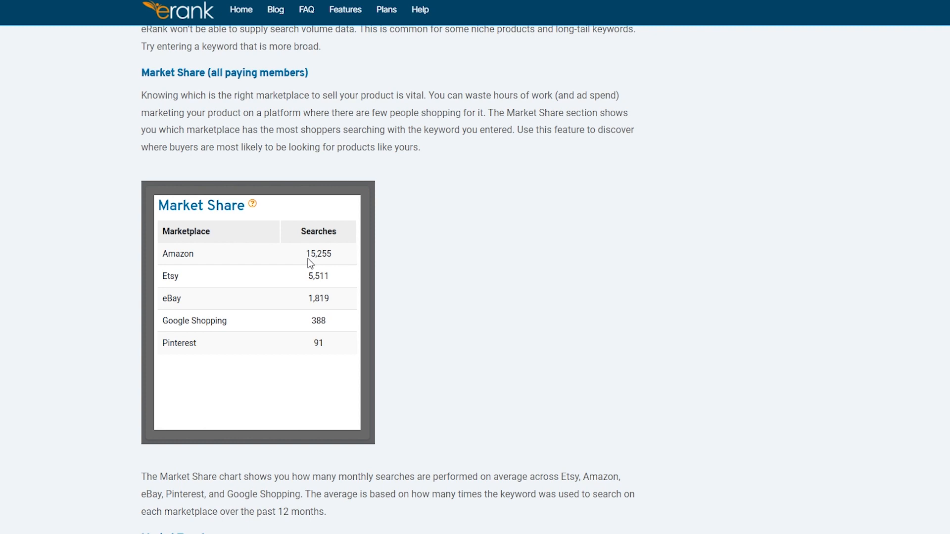
pyautogui.scroll(-2, 310, 264)
pyautogui.scroll(2, 319, 264)
pyautogui.moveTo(312, 256); pyautogui.dragTo(322, 256)
pyautogui.scroll(-1, 312, 279)
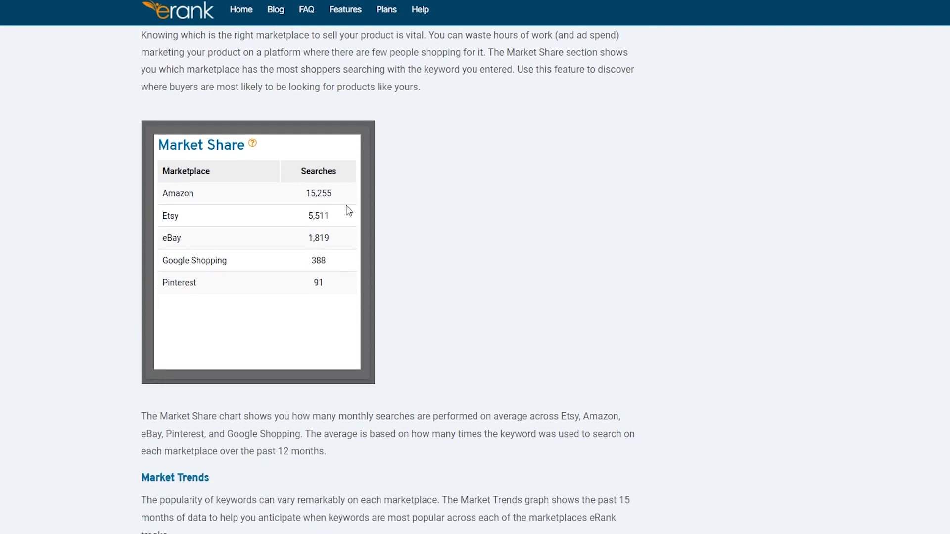
pyautogui.scroll(1, 315, 297)
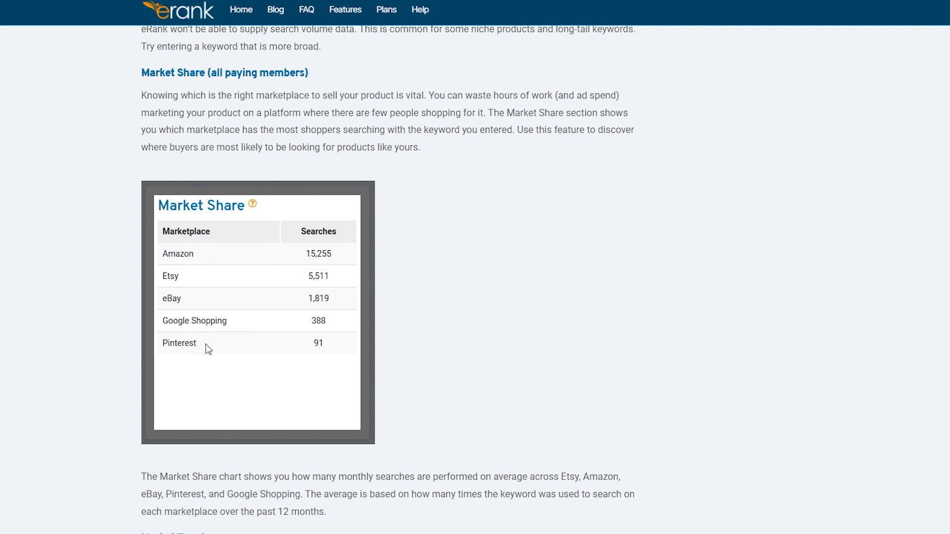
pyautogui.scroll(2, 204, 341)
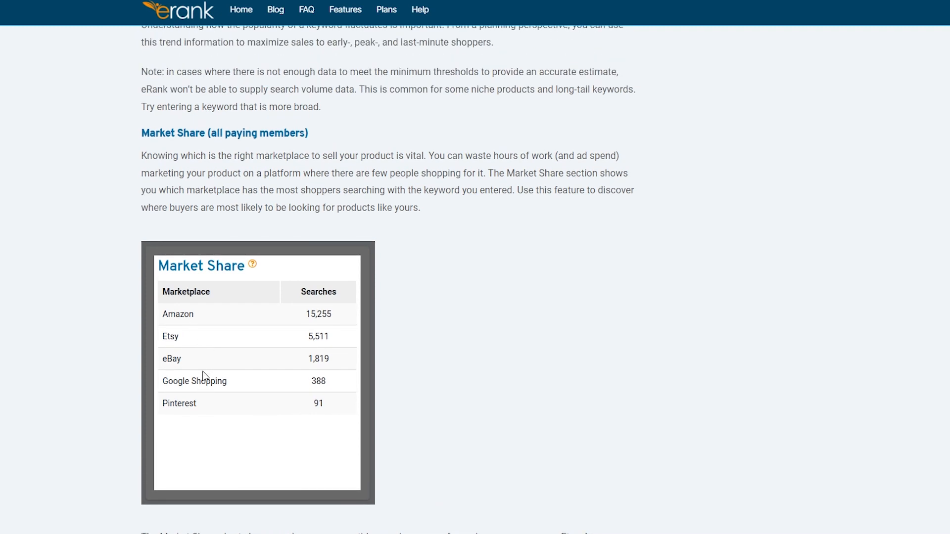
pyautogui.scroll(-3, 203, 371)
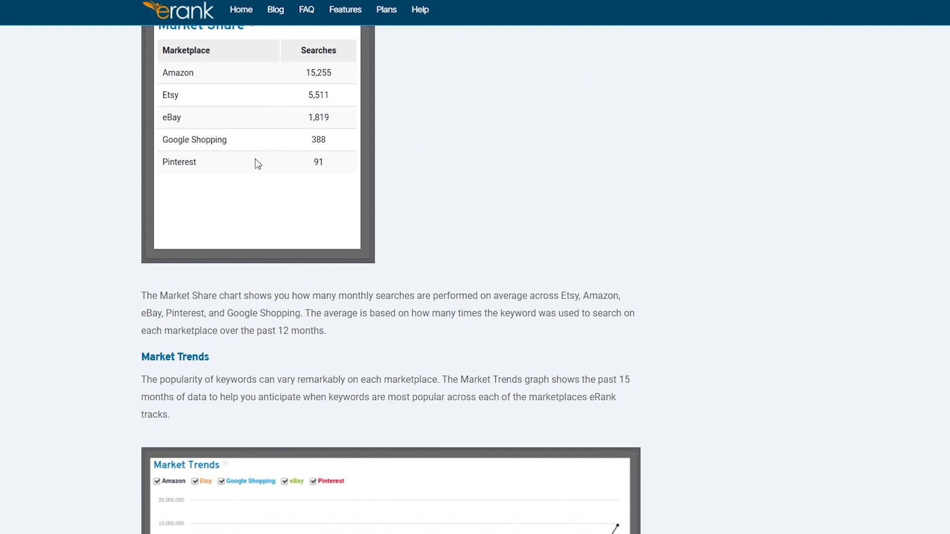
pyautogui.scroll(-3, 197, 199)
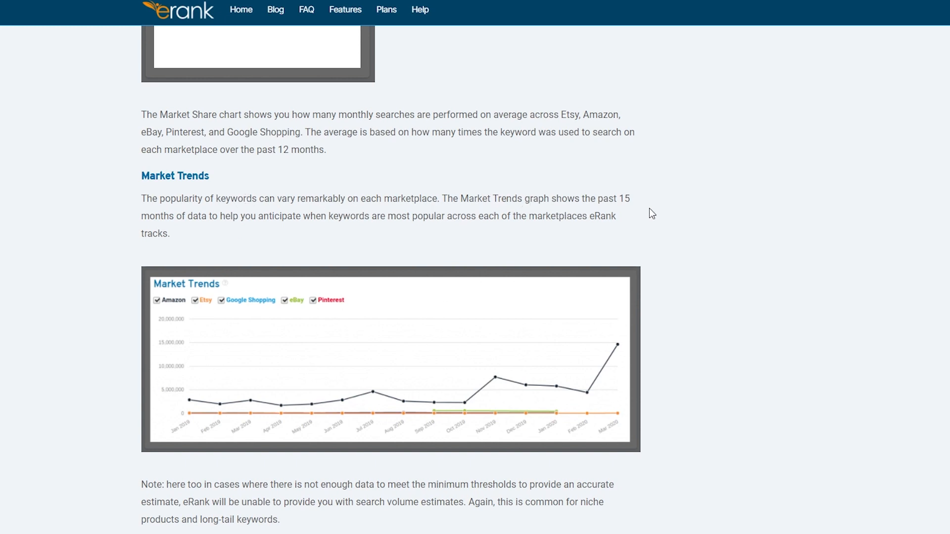
pyautogui.scroll(-1, 314, 185)
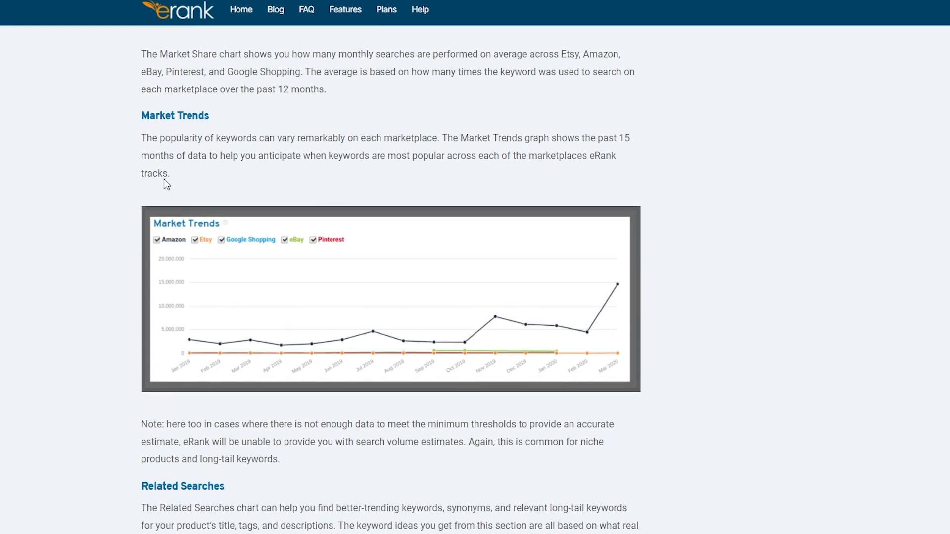
pyautogui.scroll(-2, 165, 179)
pyautogui.scroll(-1, 164, 179)
pyautogui.scroll(1, 339, 294)
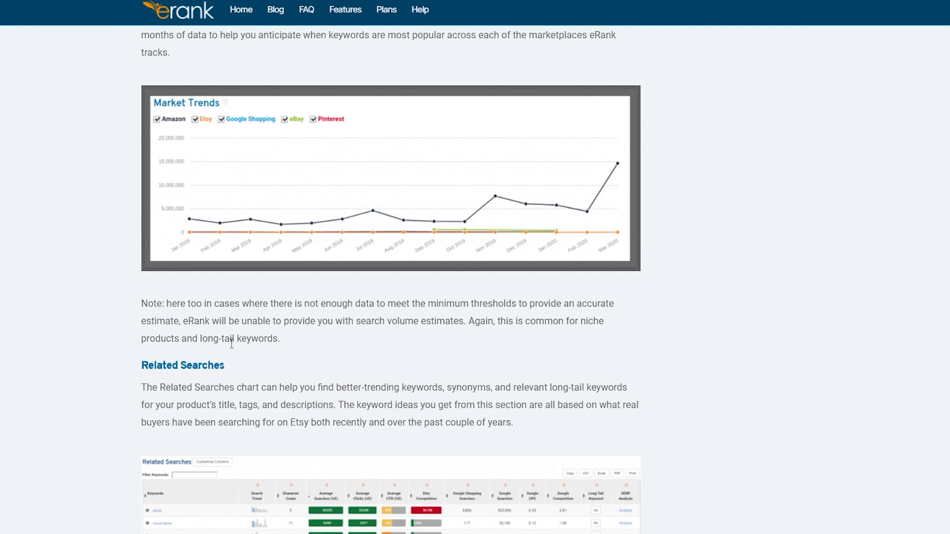
pyautogui.scroll(5, 235, 314)
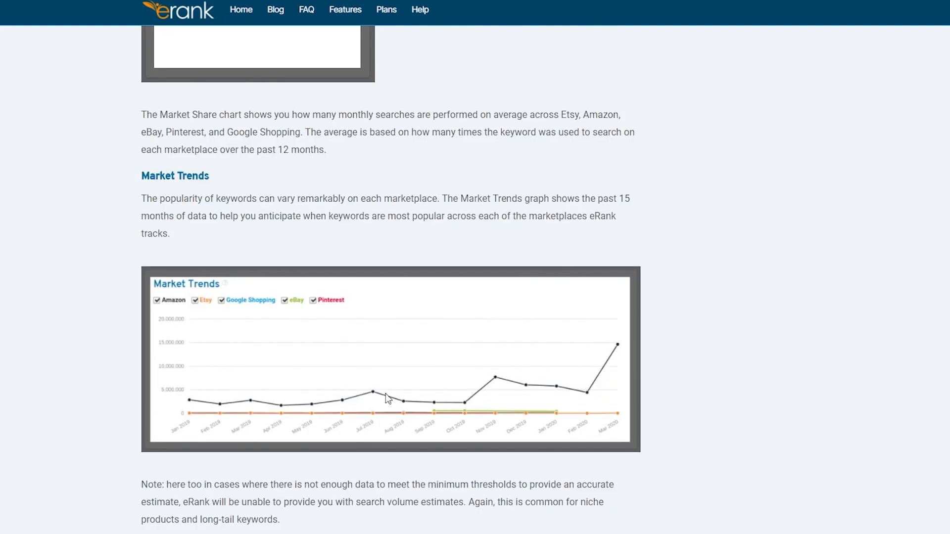
pyautogui.scroll(-2, 385, 393)
pyautogui.scroll(-2, 487, 434)
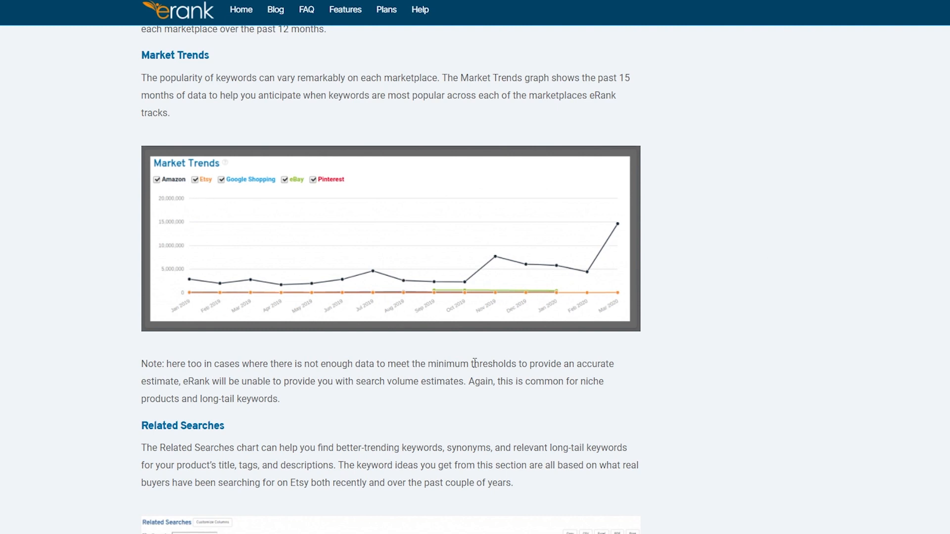
pyautogui.scroll(-2, 189, 371)
pyautogui.scroll(-2, 189, 371)
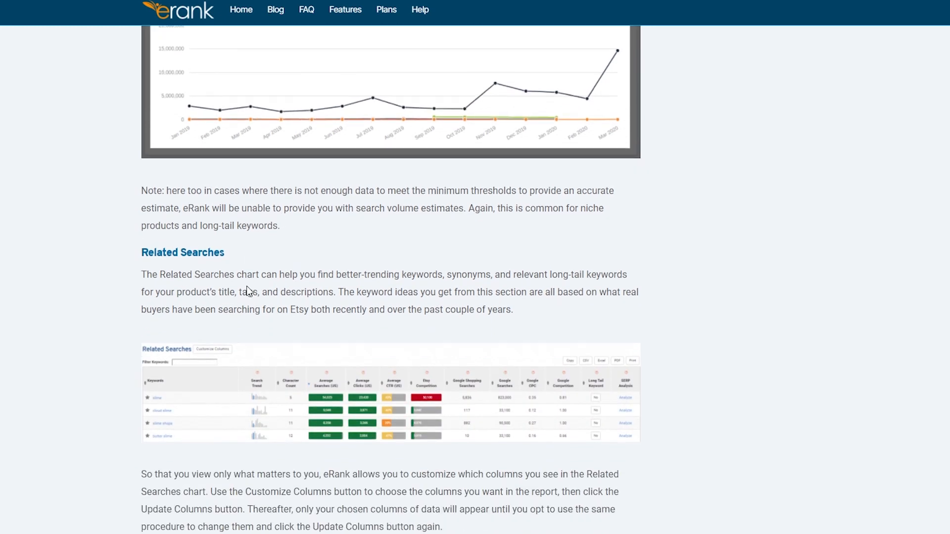
pyautogui.scroll(-3, 223, 311)
pyautogui.scroll(-2, 238, 286)
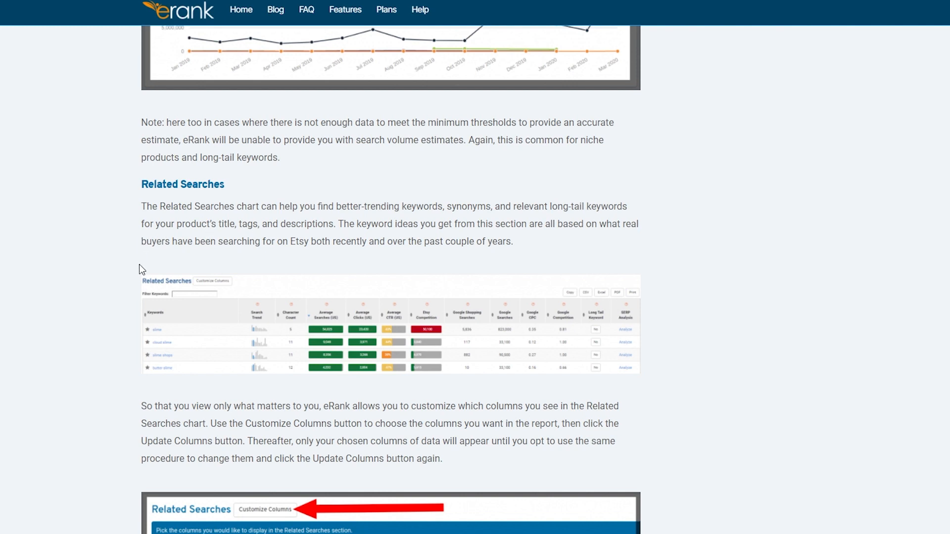
pyautogui.scroll(-3, 139, 262)
pyautogui.scroll(-2, 140, 264)
pyautogui.scroll(2, 140, 263)
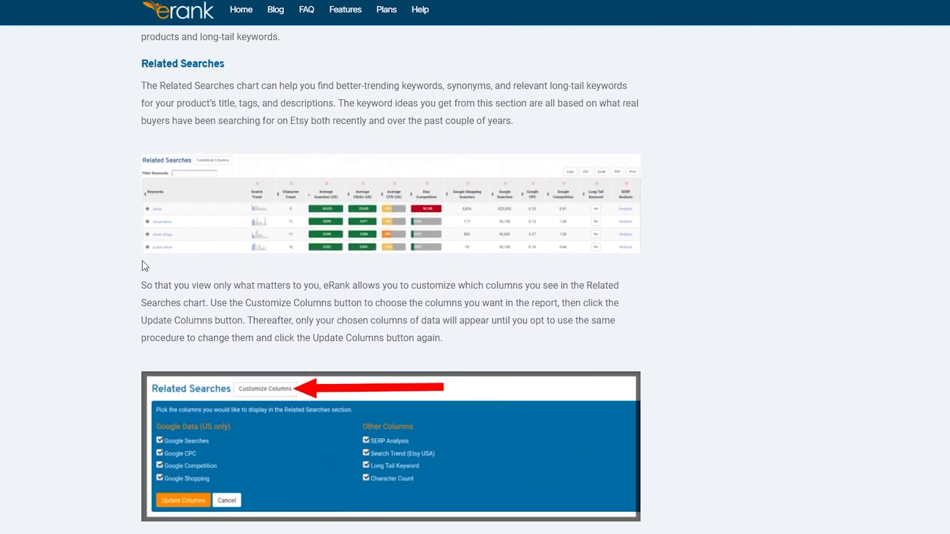
pyautogui.scroll(-2, 145, 266)
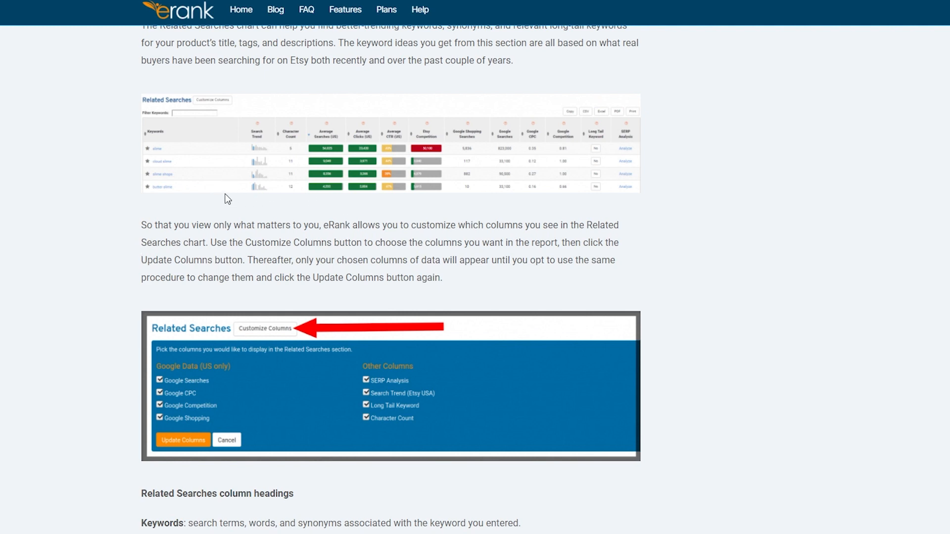
pyautogui.scroll(2, 214, 243)
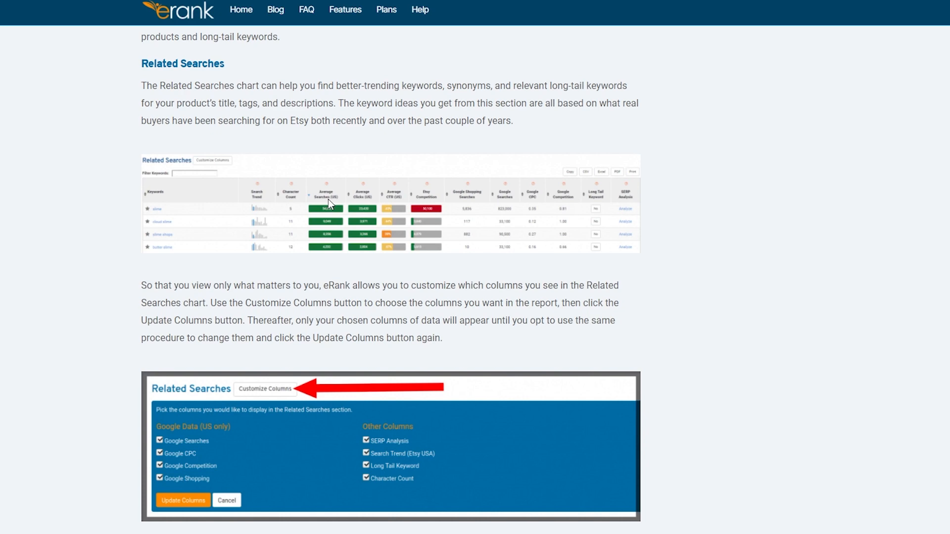
pyautogui.scroll(-6, 329, 199)
pyautogui.scroll(3, 329, 198)
pyautogui.scroll(-3, 316, 163)
pyautogui.scroll(-7, 317, 163)
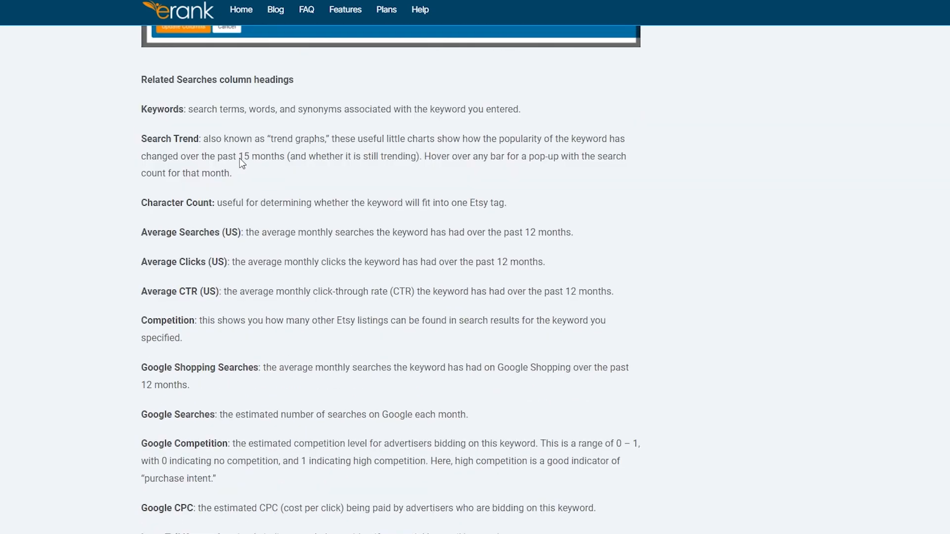
pyautogui.scroll(3, 207, 165)
pyautogui.scroll(-2, 208, 165)
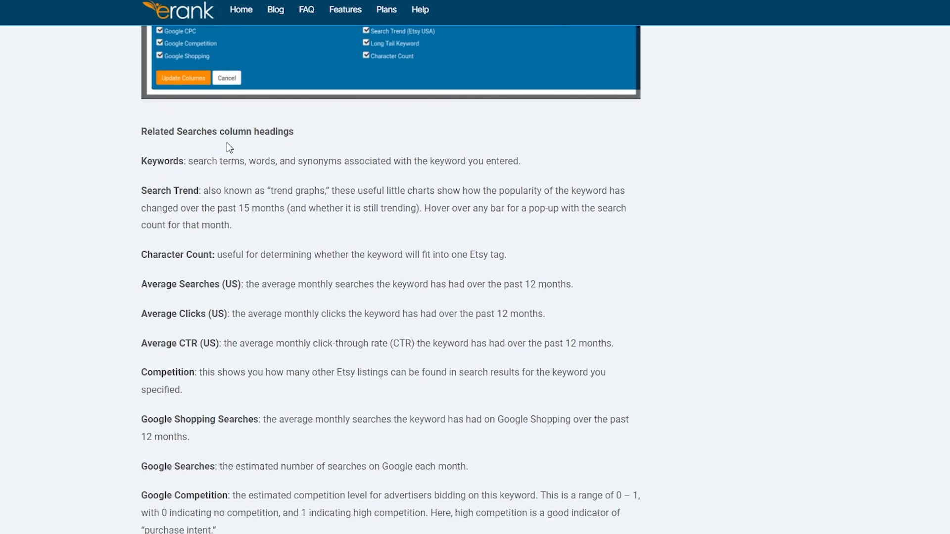
pyautogui.scroll(2, 168, 173)
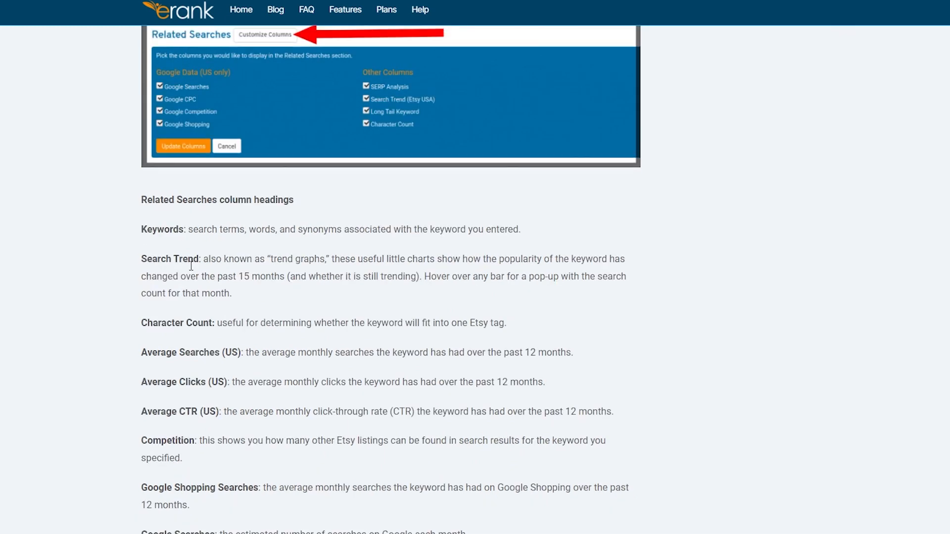
pyautogui.scroll(2, 178, 260)
pyautogui.scroll(-1, 193, 352)
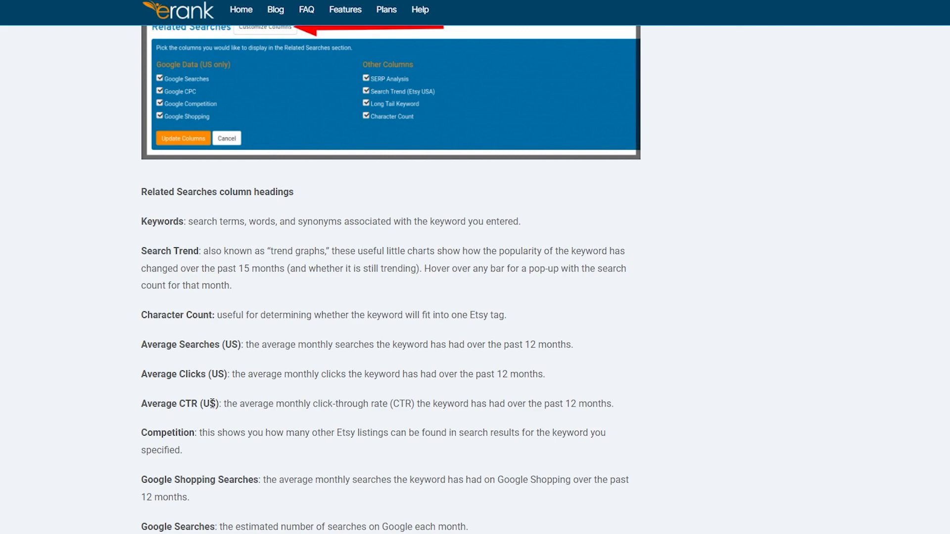
pyautogui.scroll(-6, 212, 404)
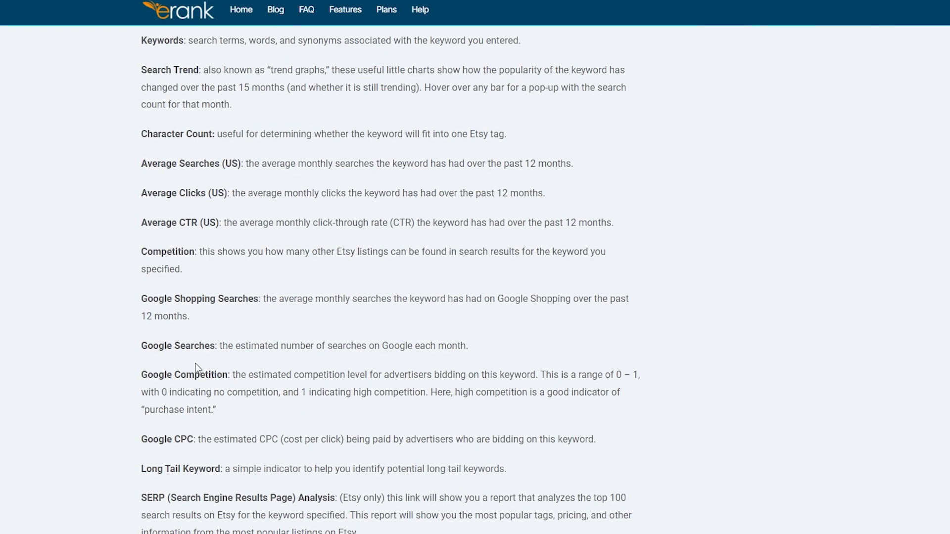
pyautogui.scroll(-3, 196, 363)
pyautogui.scroll(-6, 195, 363)
pyautogui.scroll(10, 195, 362)
pyautogui.scroll(5, 291, 376)
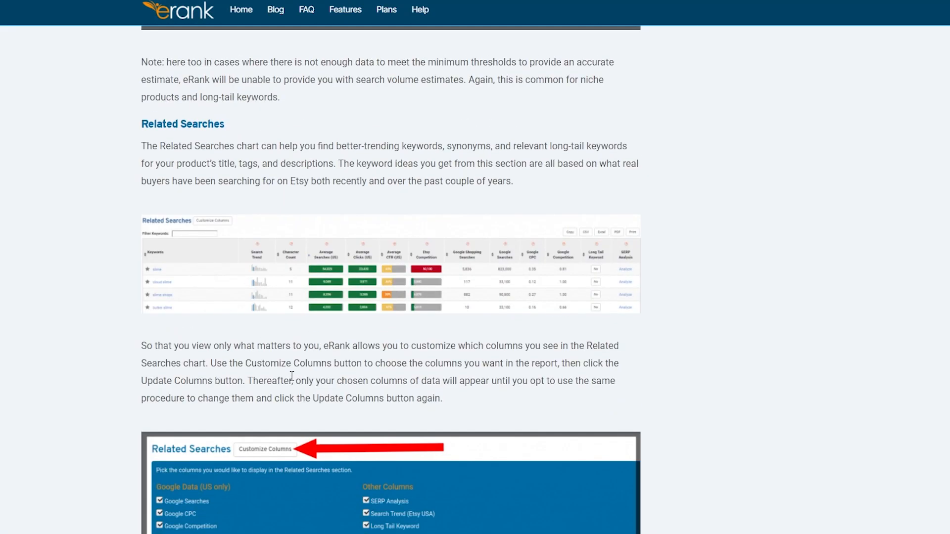
pyautogui.scroll(5, 291, 377)
pyautogui.scroll(5, 292, 377)
pyautogui.scroll(6, 291, 376)
pyautogui.scroll(4, 292, 377)
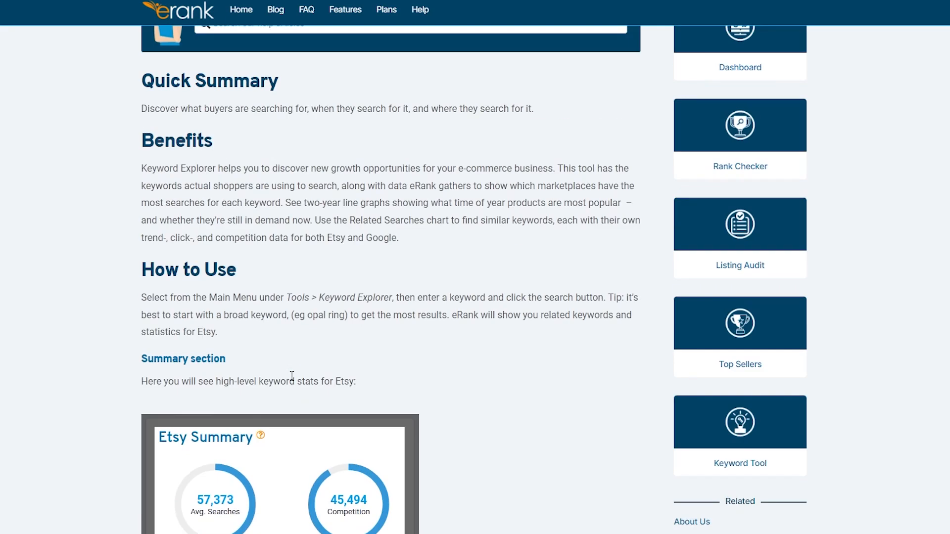
pyautogui.scroll(6, 292, 376)
pyautogui.scroll(3, 292, 377)
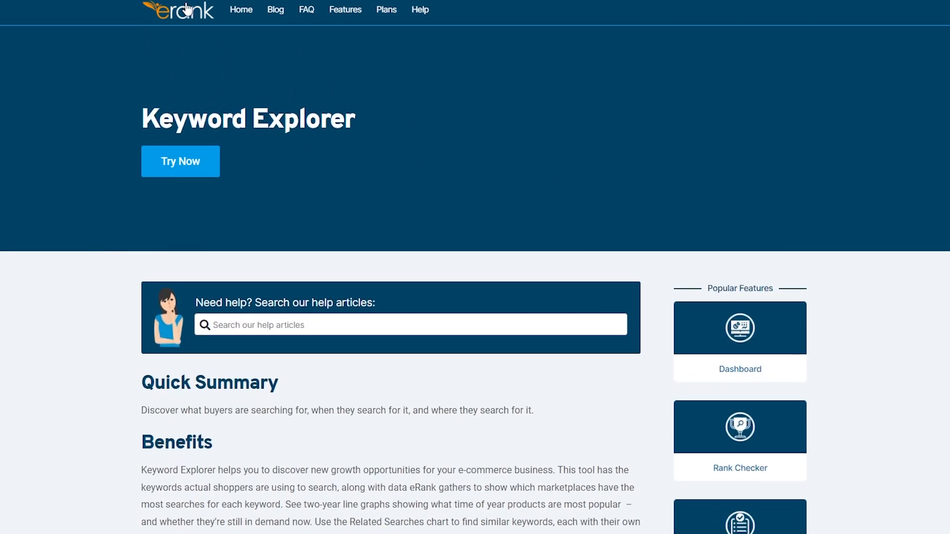
pyautogui.scroll(-3, 467, 213)
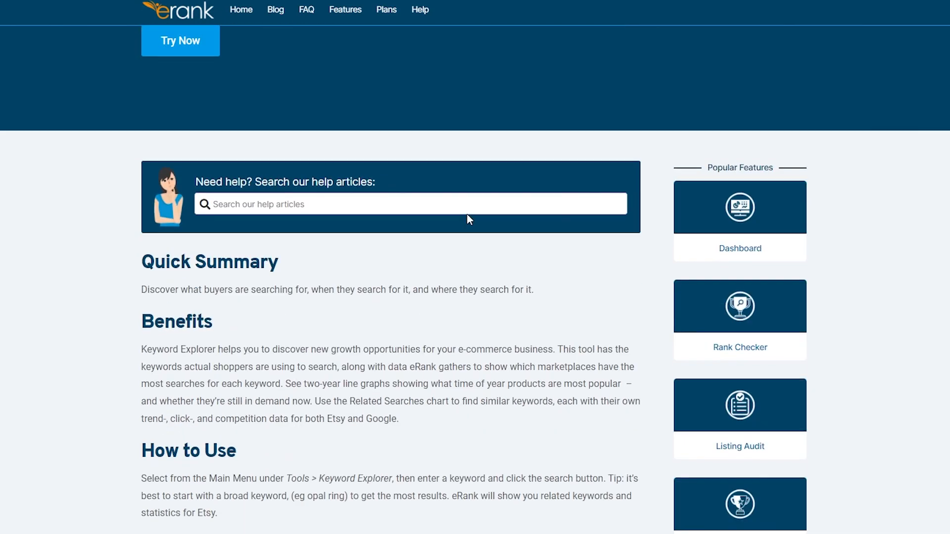
pyautogui.scroll(-2, 467, 213)
pyautogui.scroll(-2, 465, 225)
pyautogui.scroll(-1, 466, 225)
pyautogui.scroll(3, 415, 200)
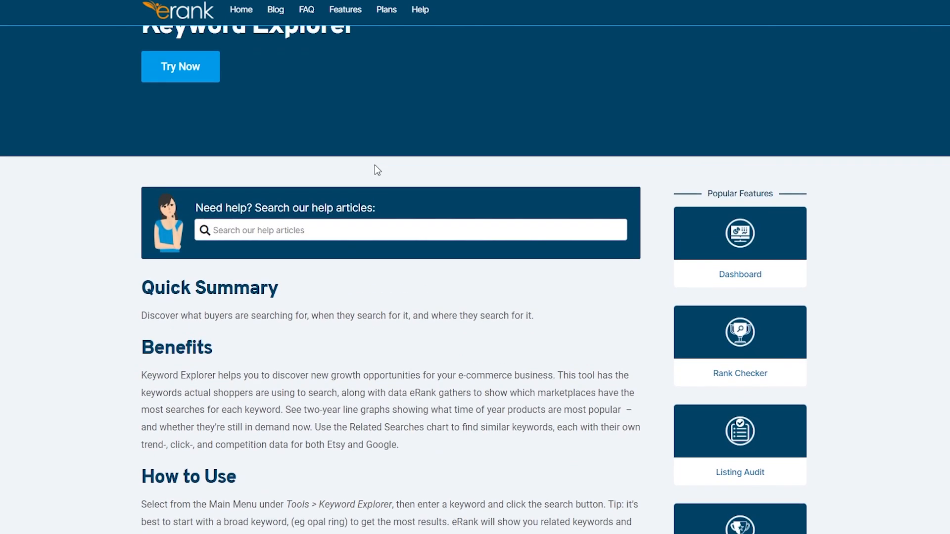
pyautogui.scroll(3, 375, 164)
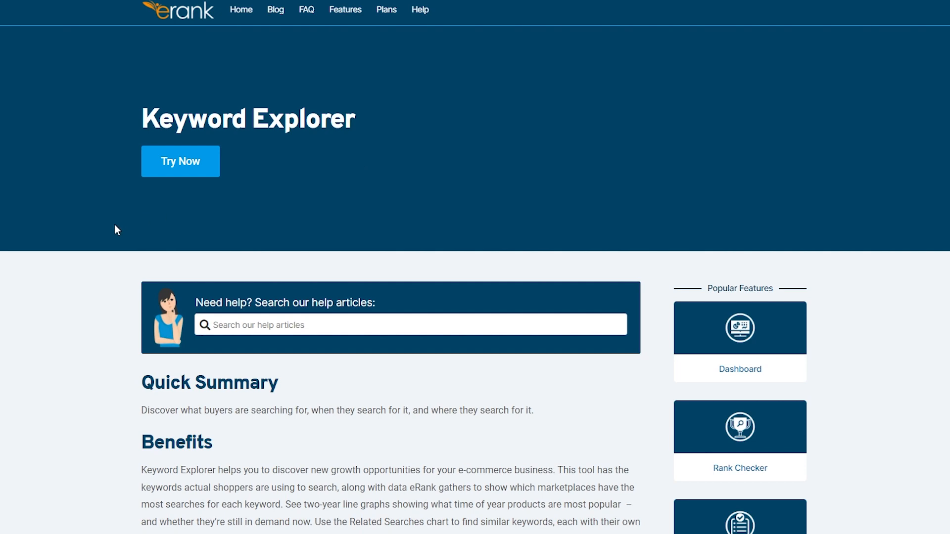
pyautogui.scroll(-1, 115, 224)
pyautogui.scroll(-5, 91, 247)
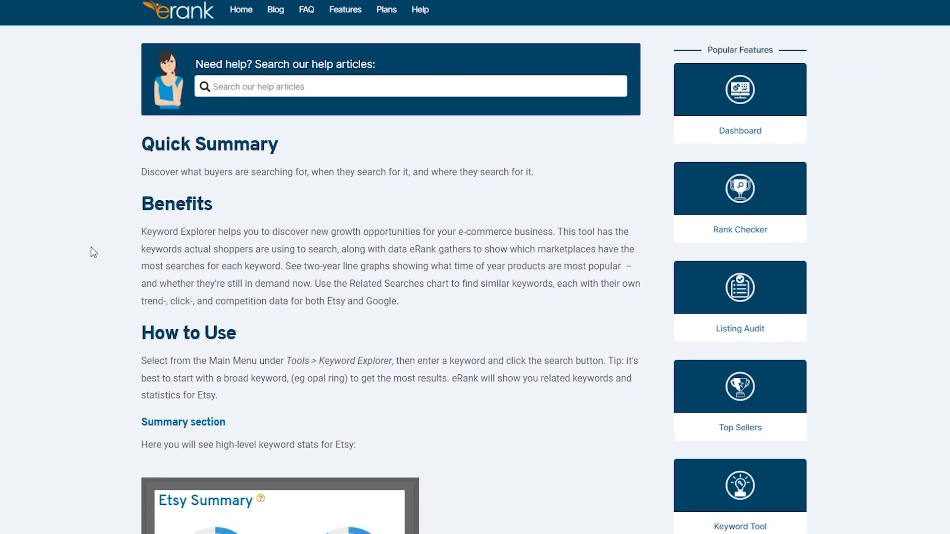
pyautogui.scroll(-4, 91, 247)
pyautogui.scroll(5, 91, 248)
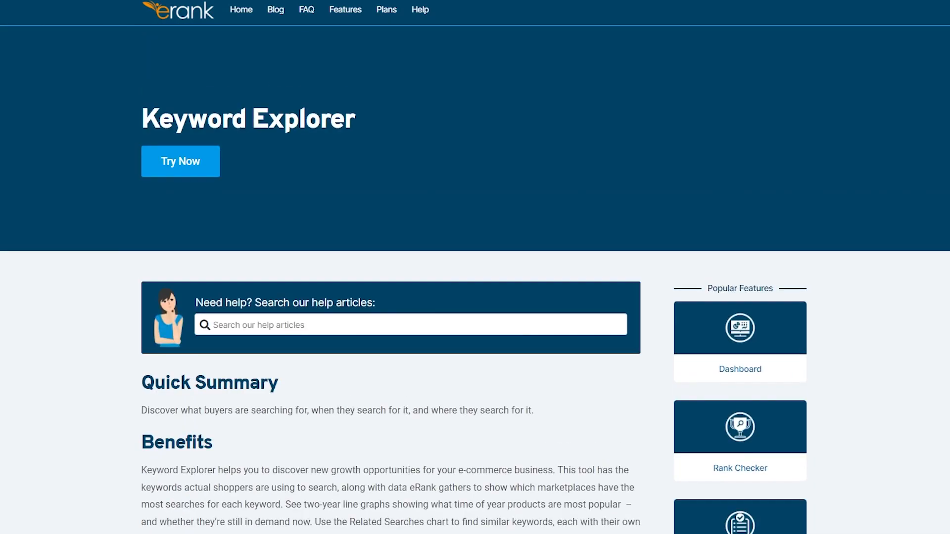
pyautogui.scroll(2, 159, 374)
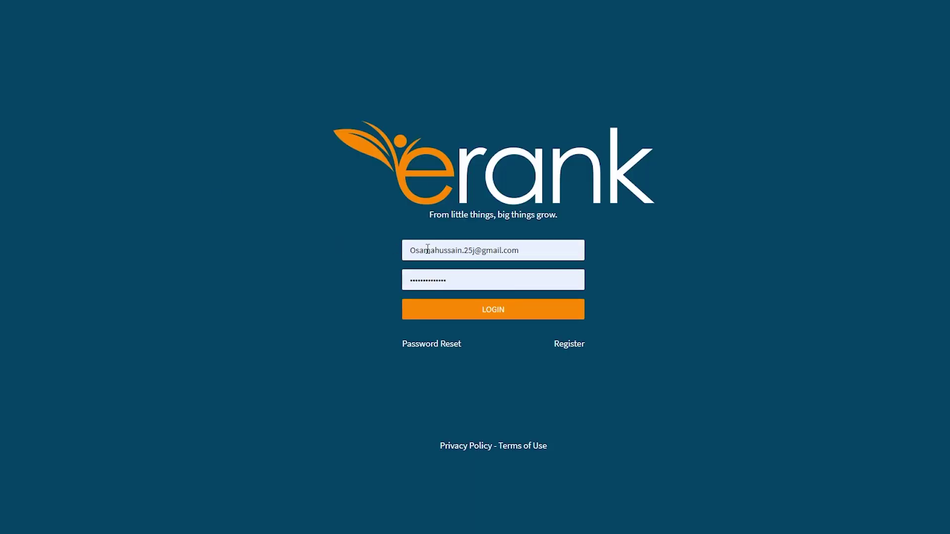
# - Connect an Etsy shop and allow eRank access, ending at the 'couldn't connect' notice
pyautogui.click(491, 310)
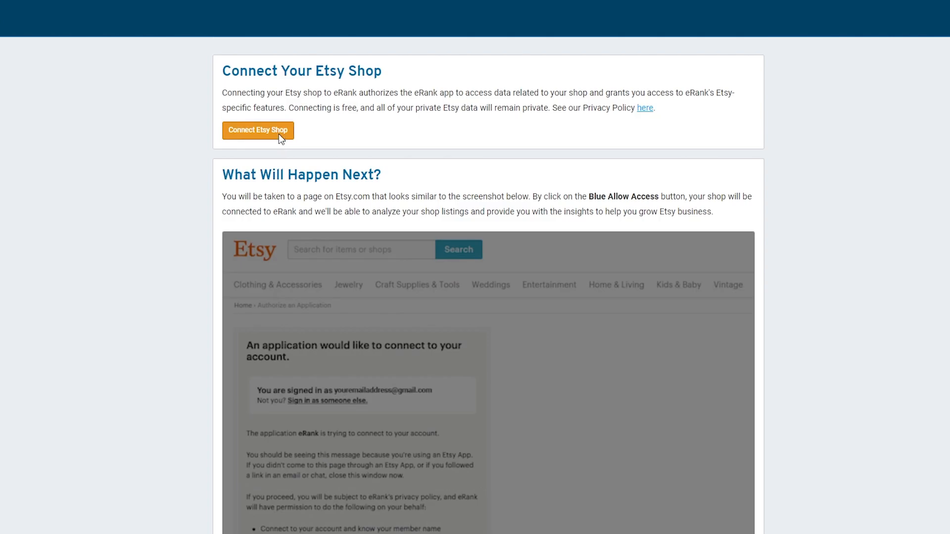
pyautogui.click(279, 137)
pyautogui.click(250, 442)
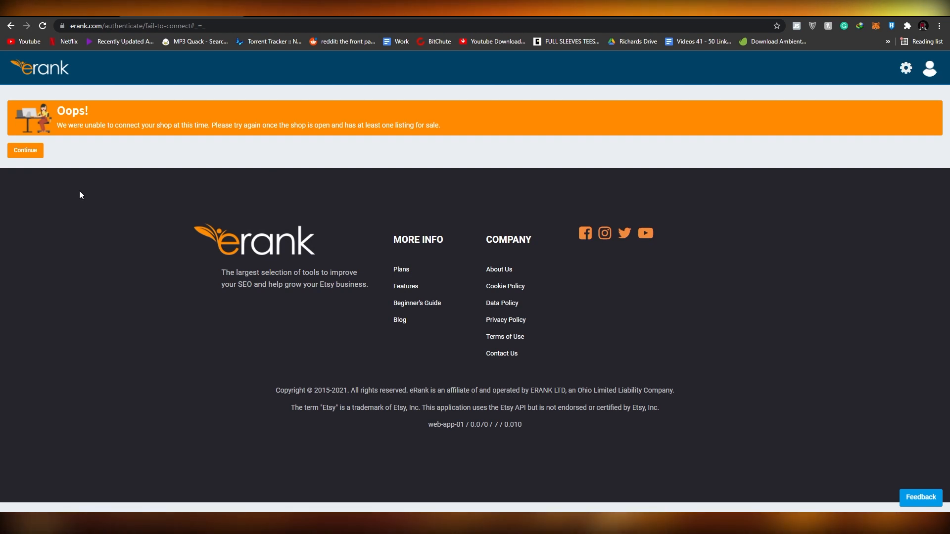
# - Dismiss the Oops failure message with Continue and return to account settings
pyautogui.click(28, 154)
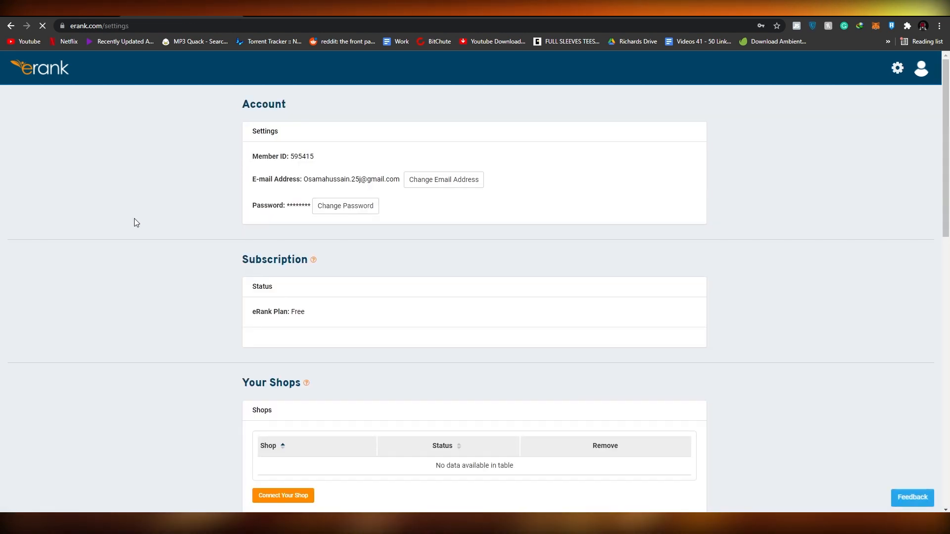
pyautogui.scroll(-3, 238, 287)
pyautogui.scroll(-3, 238, 287)
pyautogui.scroll(6, 238, 287)
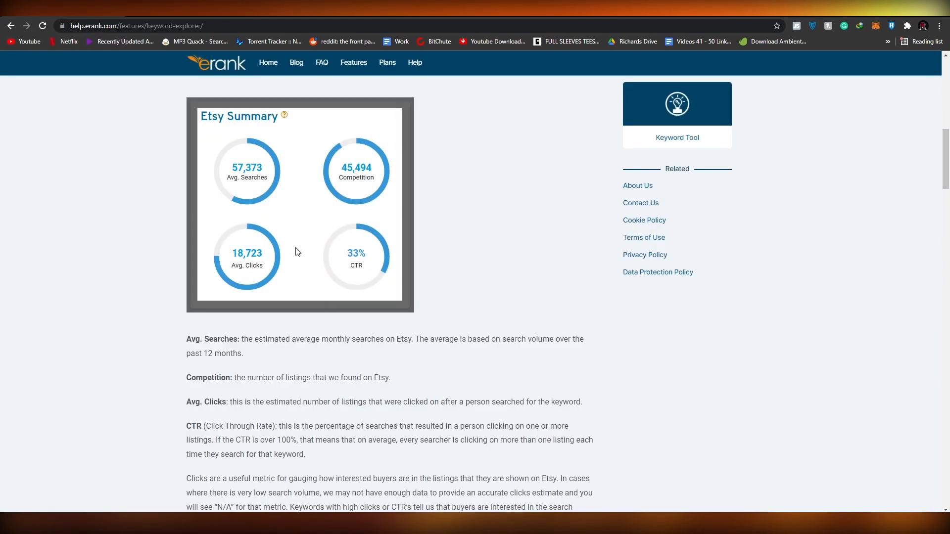
pyautogui.scroll(-1, 319, 223)
pyautogui.scroll(-1, 319, 223)
pyautogui.scroll(10, 364, 187)
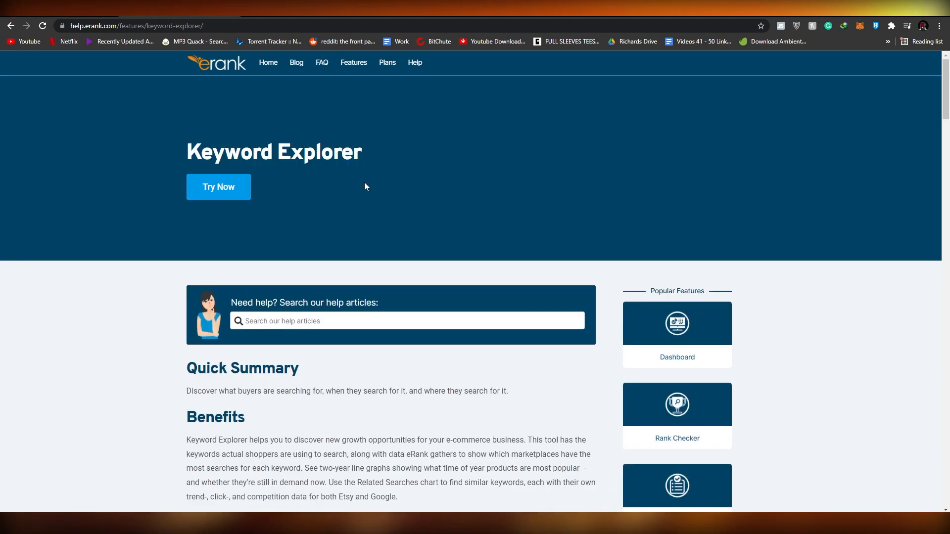